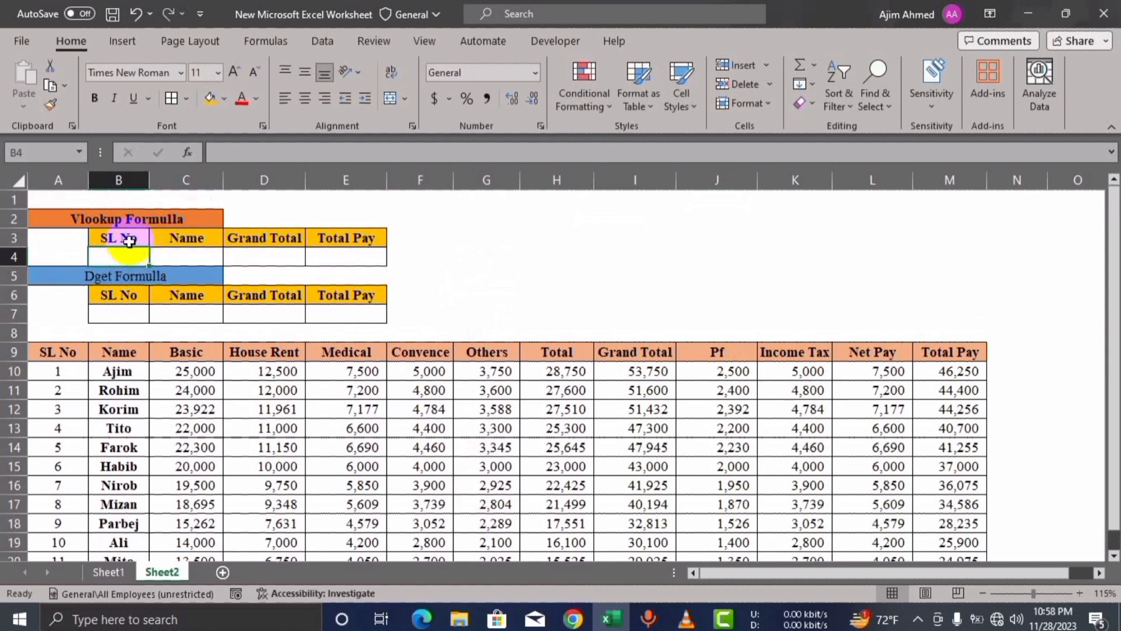
pyautogui.moveTo(85, 353); pyautogui.dragTo(753, 540)
pyautogui.click(797, 484)
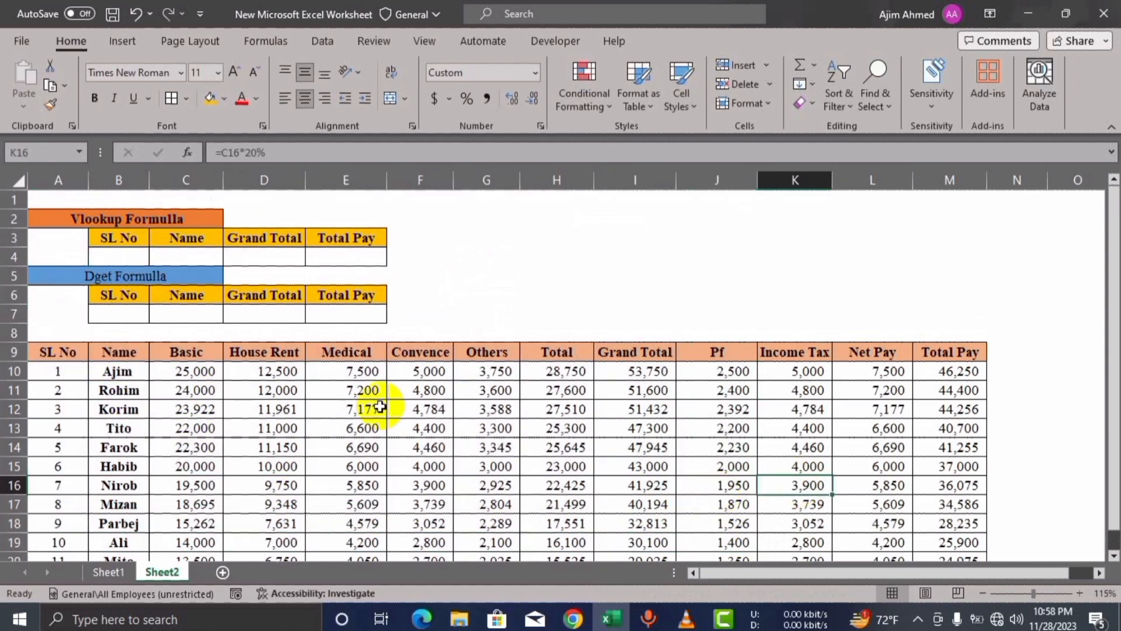
pyautogui.click(186, 255)
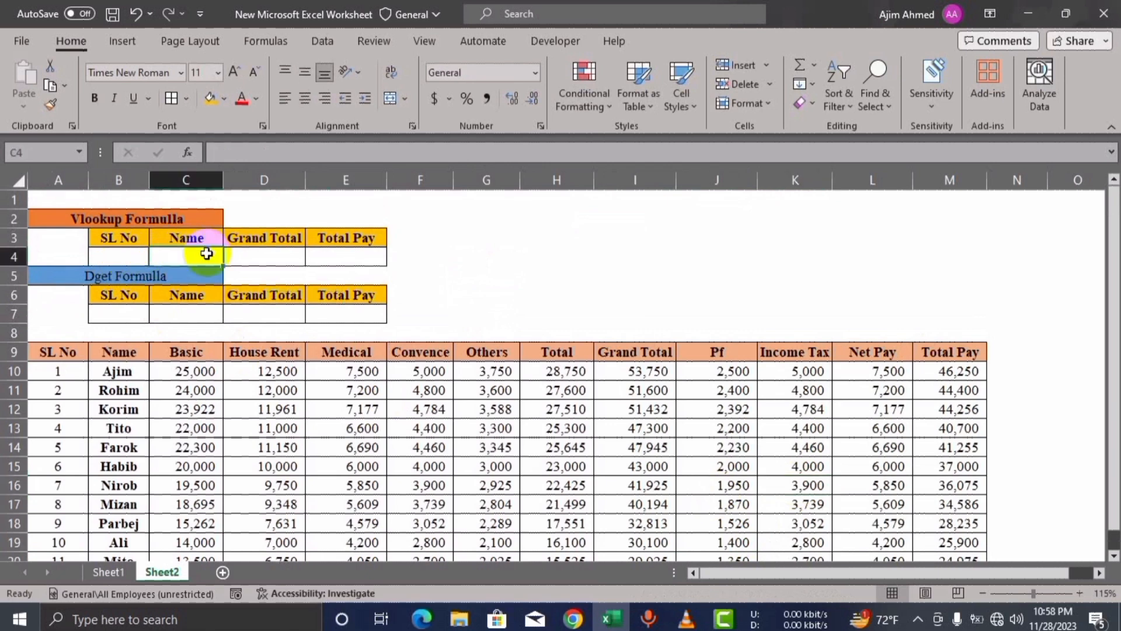
pyautogui.click(264, 255)
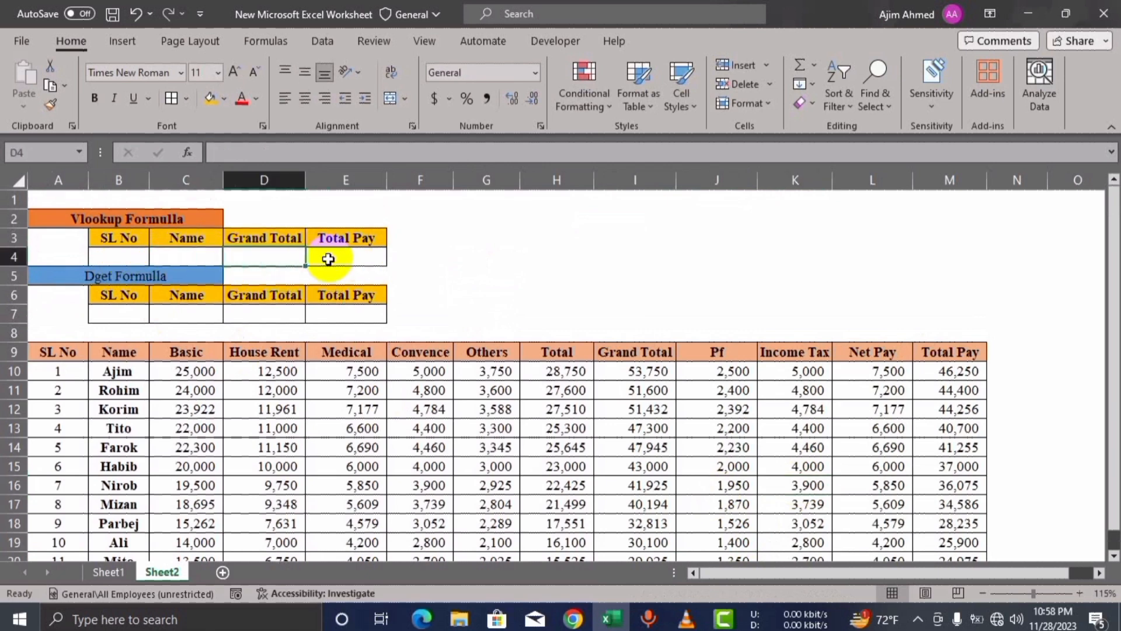
# Step: Begin a VLOOKUP formula in Name cell C4 with B4 as the lookup value and A9:M20 as the table array
pyautogui.click(193, 257)
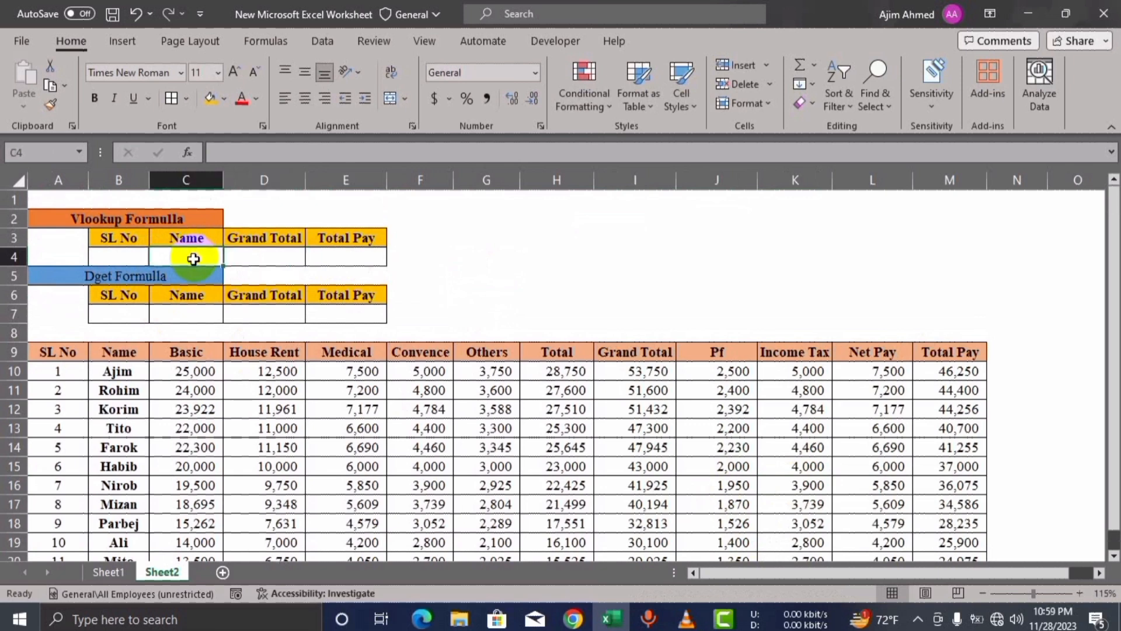
pyautogui.write('=')
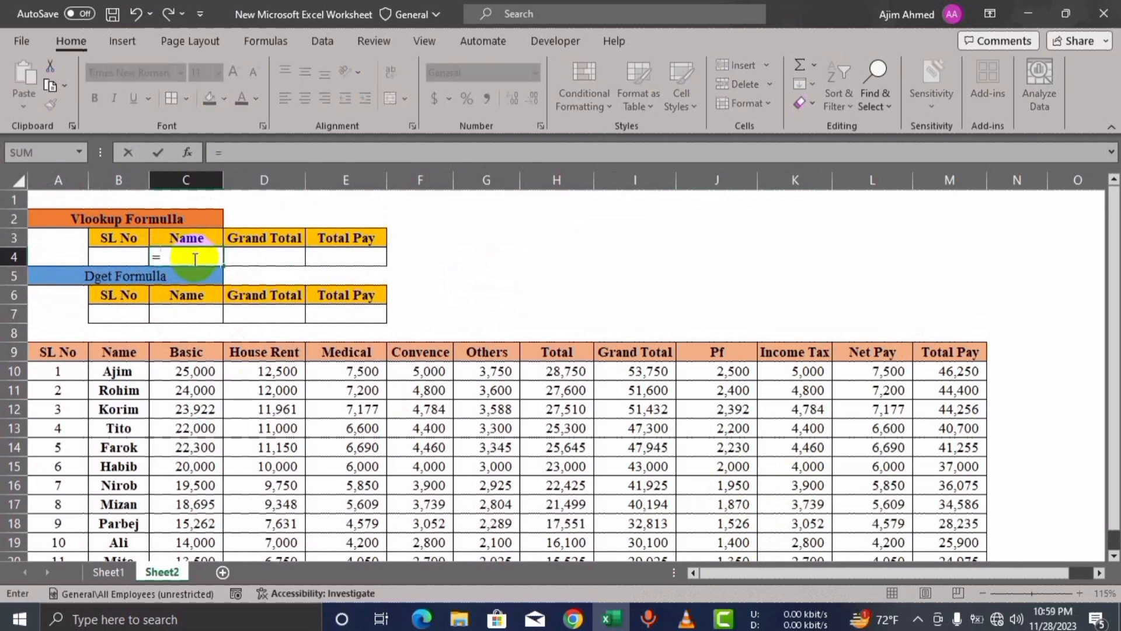
pyautogui.write('vlo')
pyautogui.press('Tab')
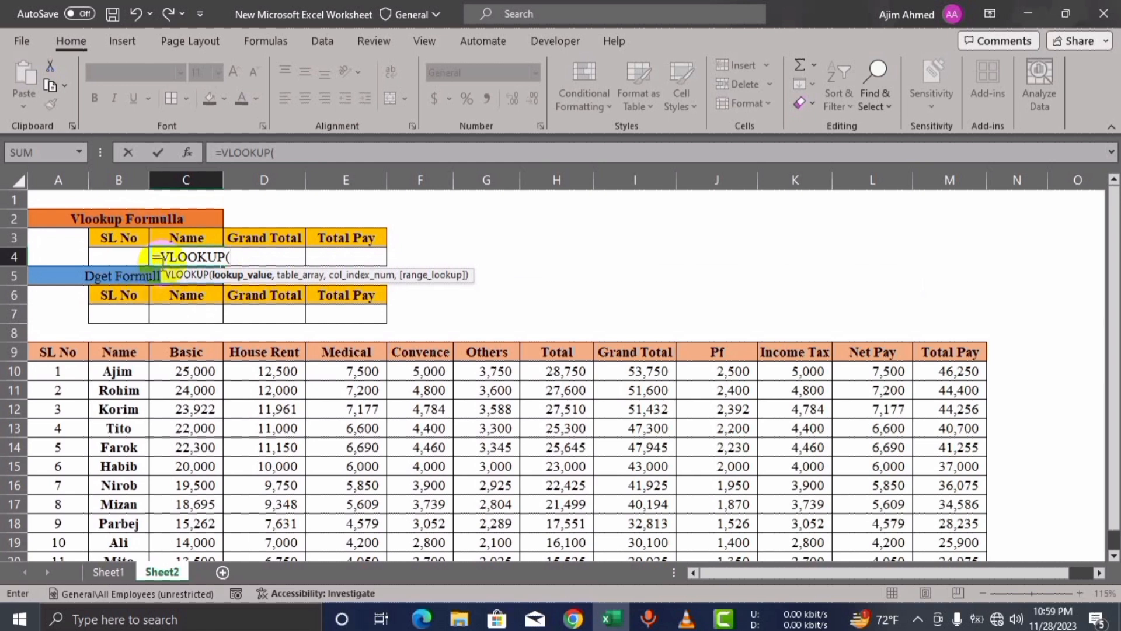
pyautogui.click(125, 257)
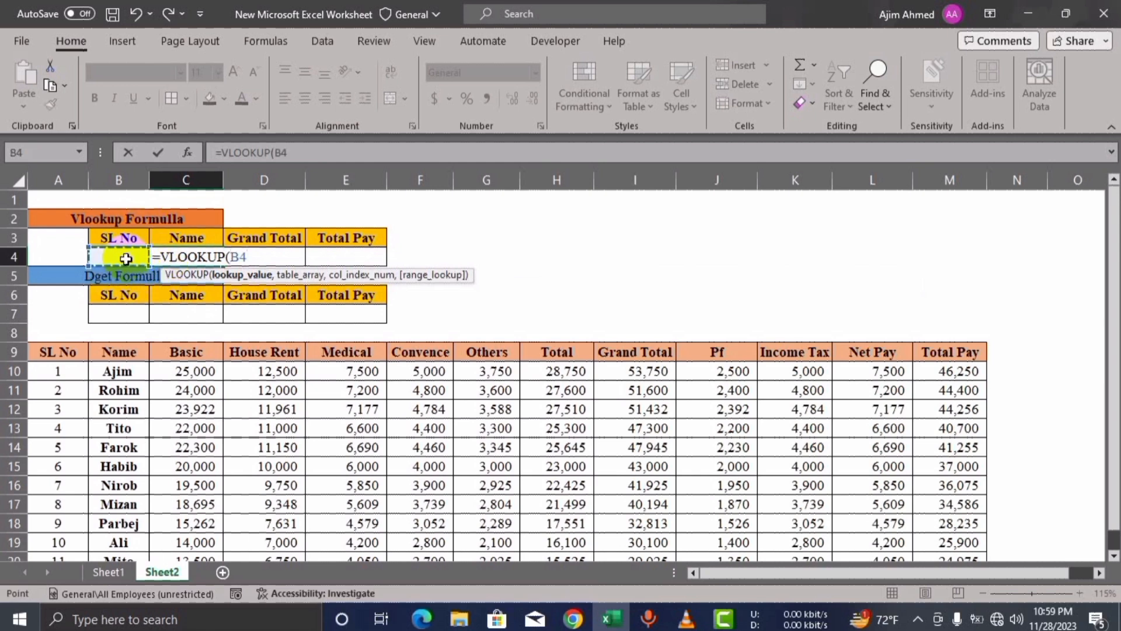
pyautogui.write(',')
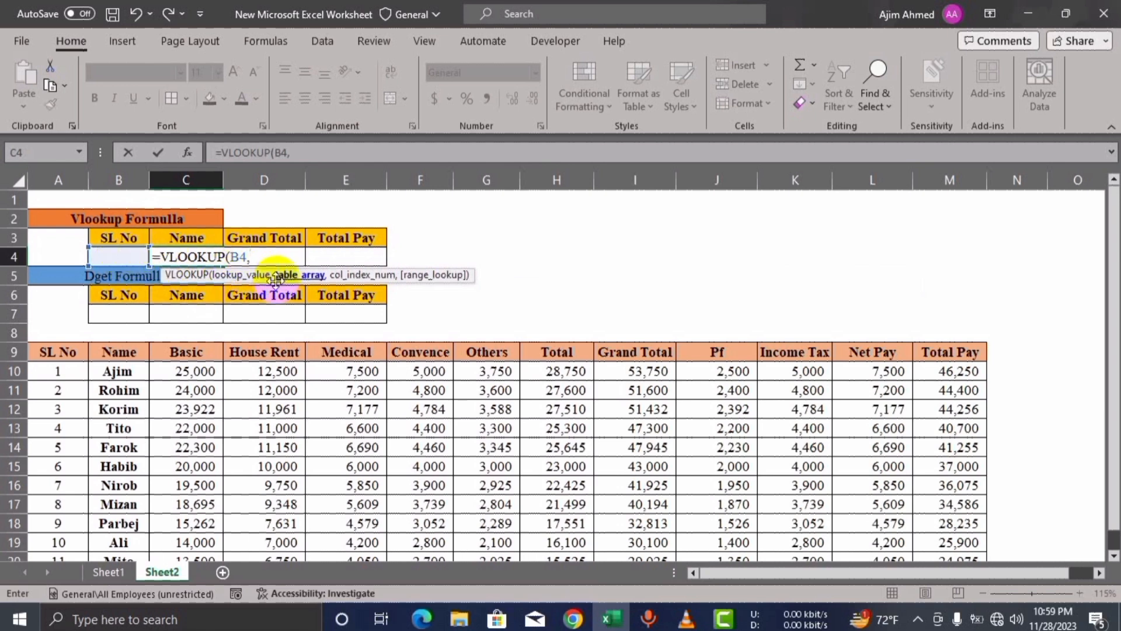
pyautogui.moveTo(50, 355); pyautogui.dragTo(939, 513)
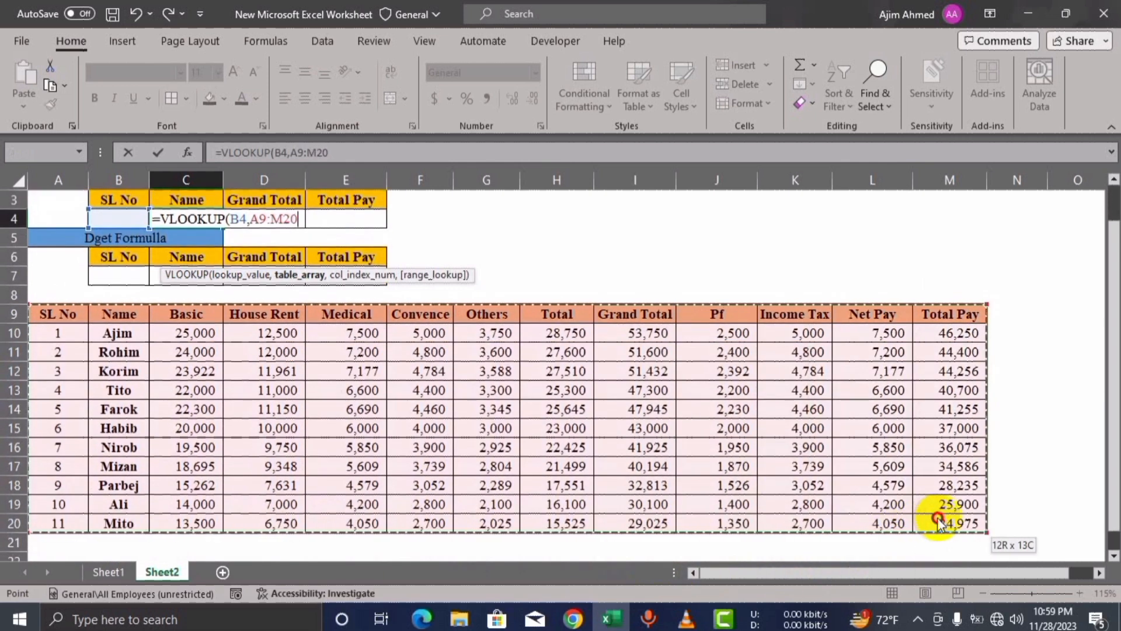
pyautogui.scroll(1, 809, 528)
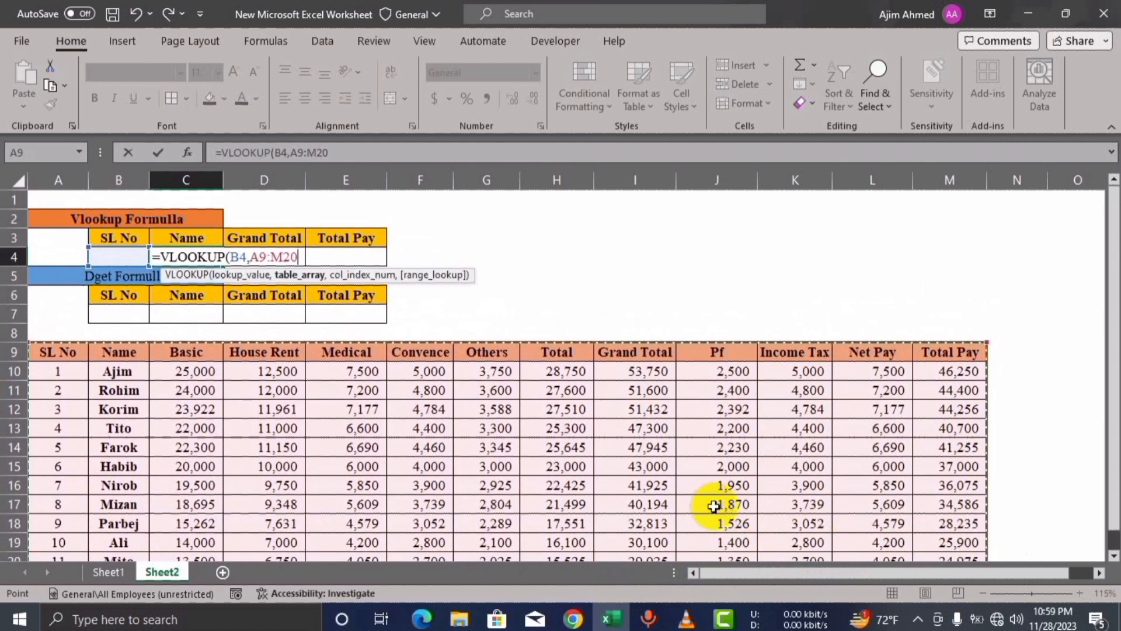
# Step: Complete the VLOOKUP in C4 with column index 2 and 0 for an exact match, and commit the formula
pyautogui.write(',2')
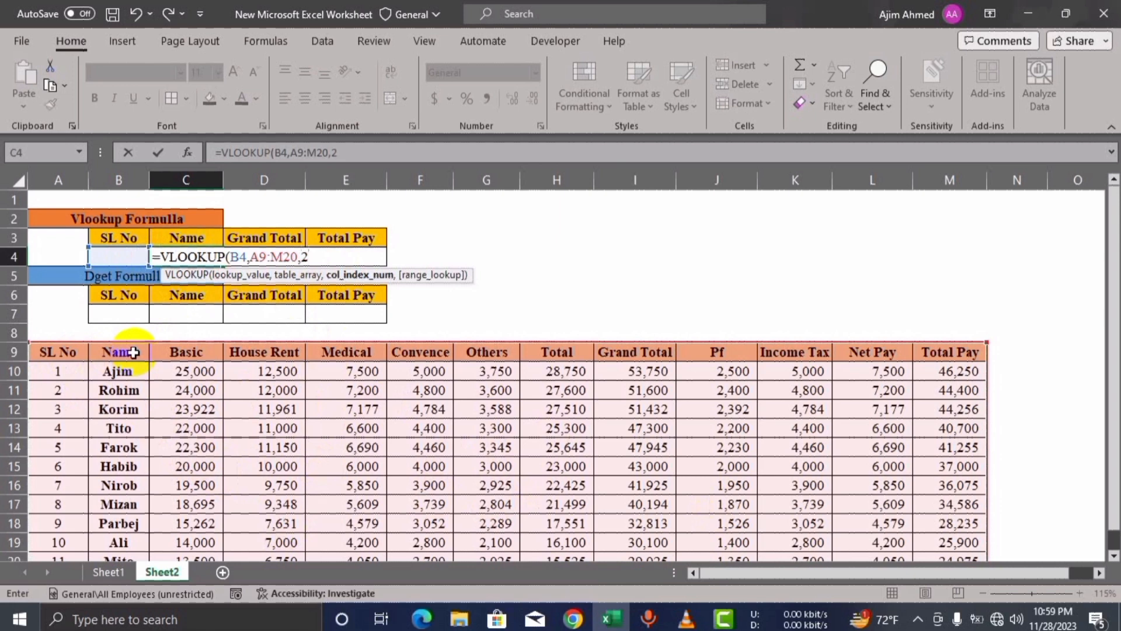
pyautogui.write(',')
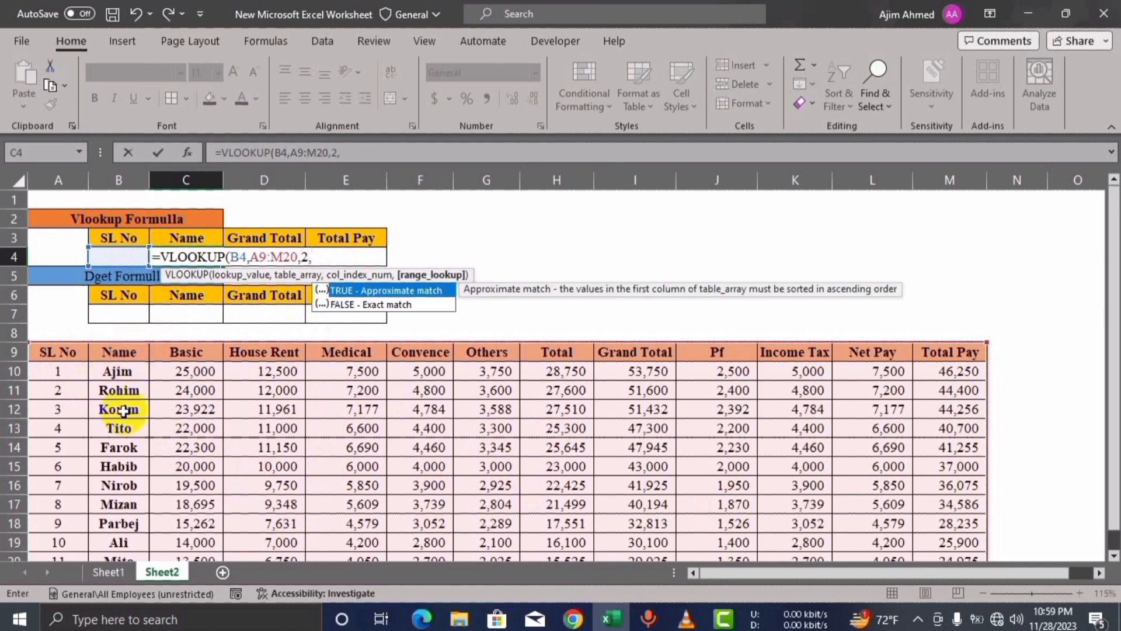
pyautogui.click(384, 304)
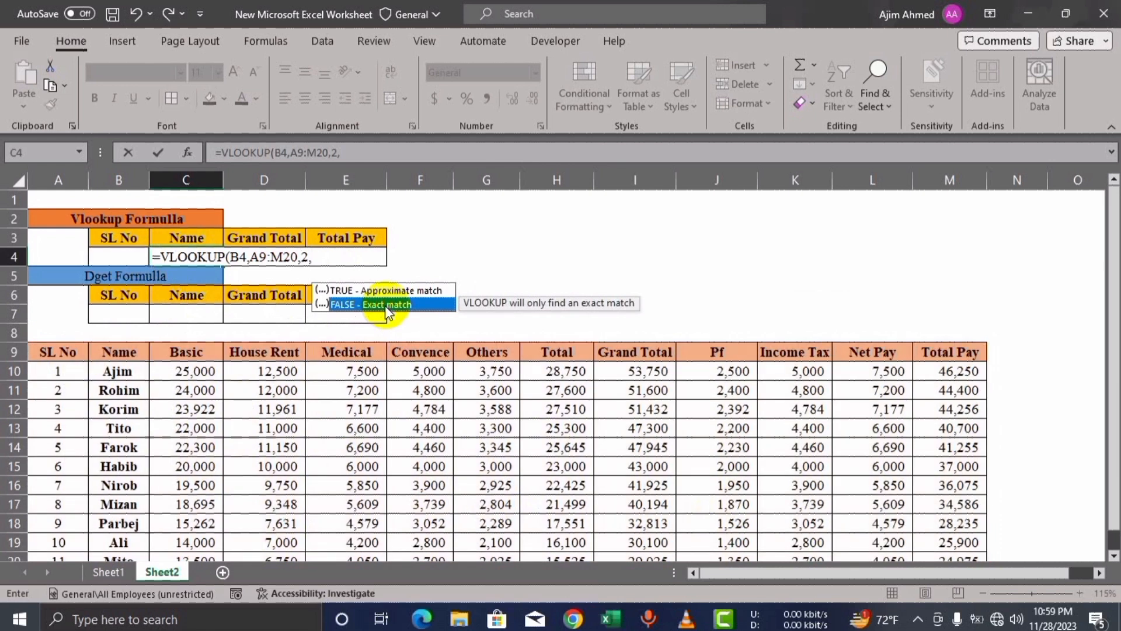
pyautogui.click(327, 257)
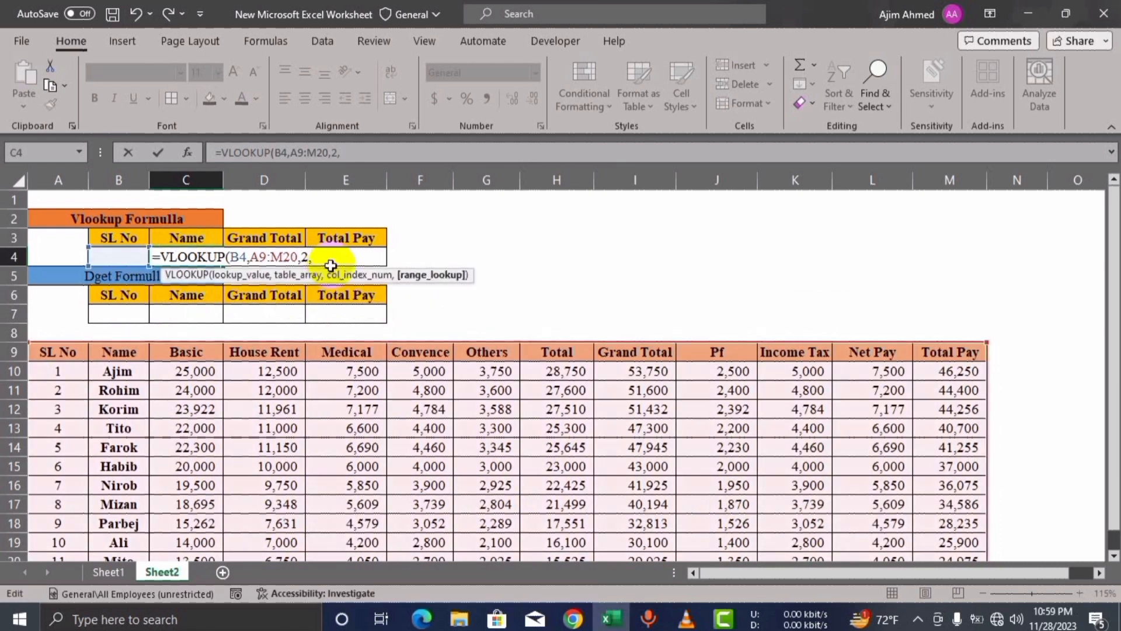
pyautogui.write('0')
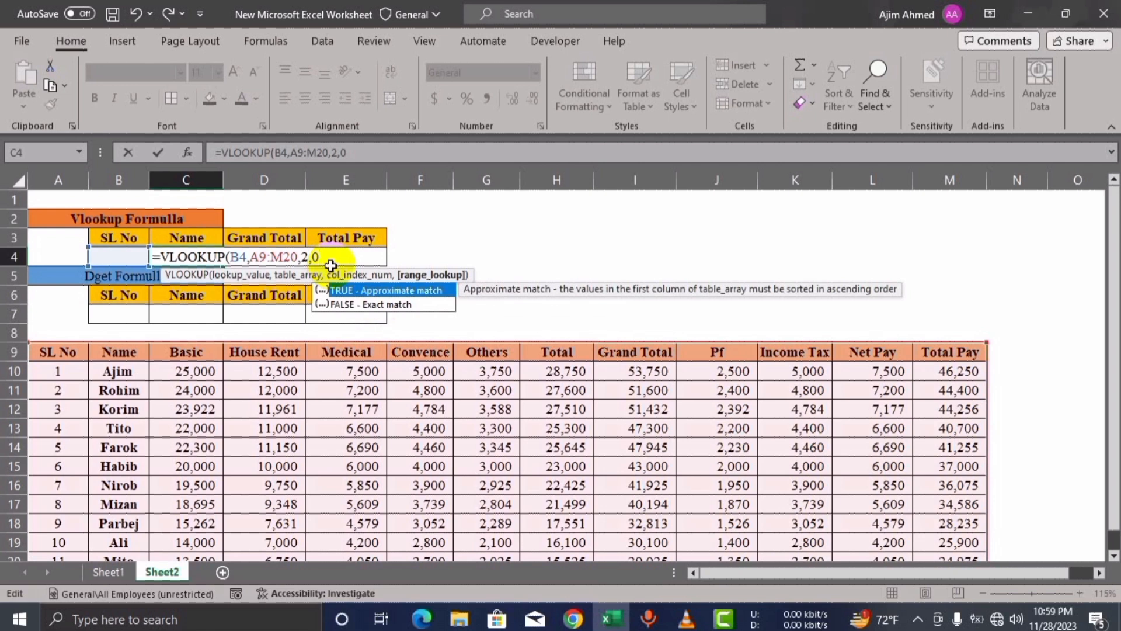
pyautogui.write(')')
pyautogui.press('Return')
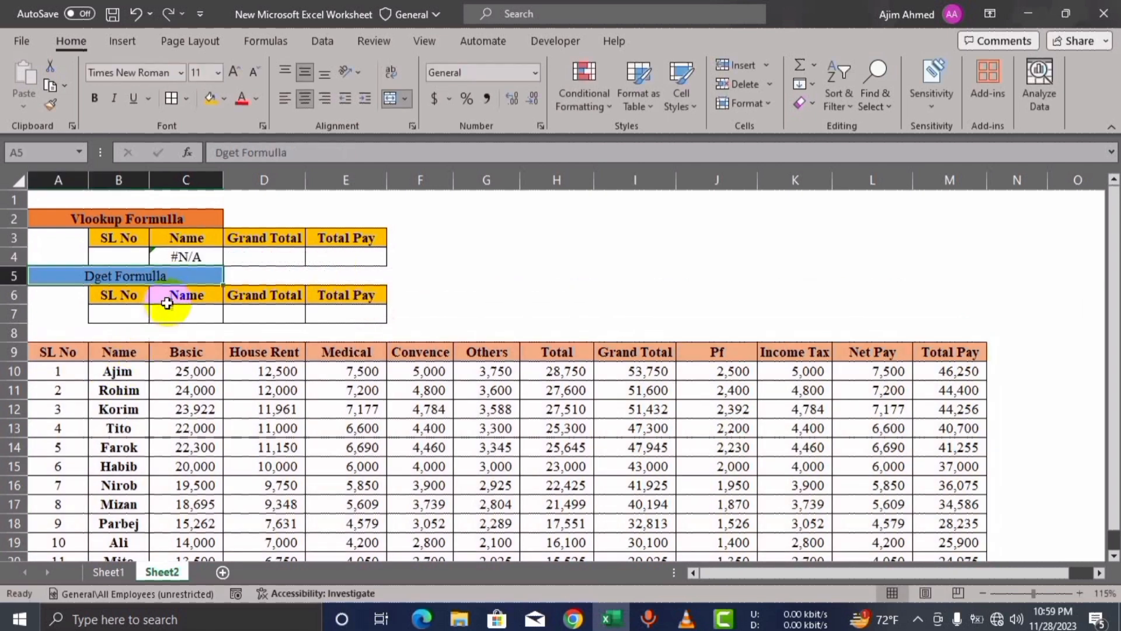
# Step: Test the name lookup by entering SL No 1 and 5 in turn in cell B4
pyautogui.click(123, 260)
pyautogui.write('1')
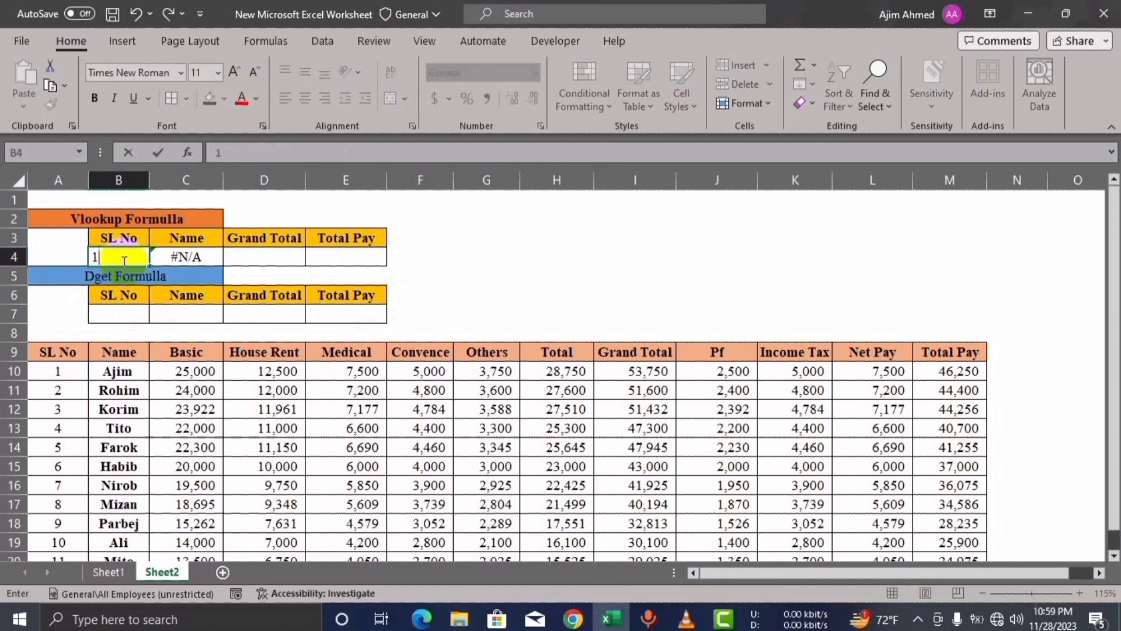
pyautogui.press('Return')
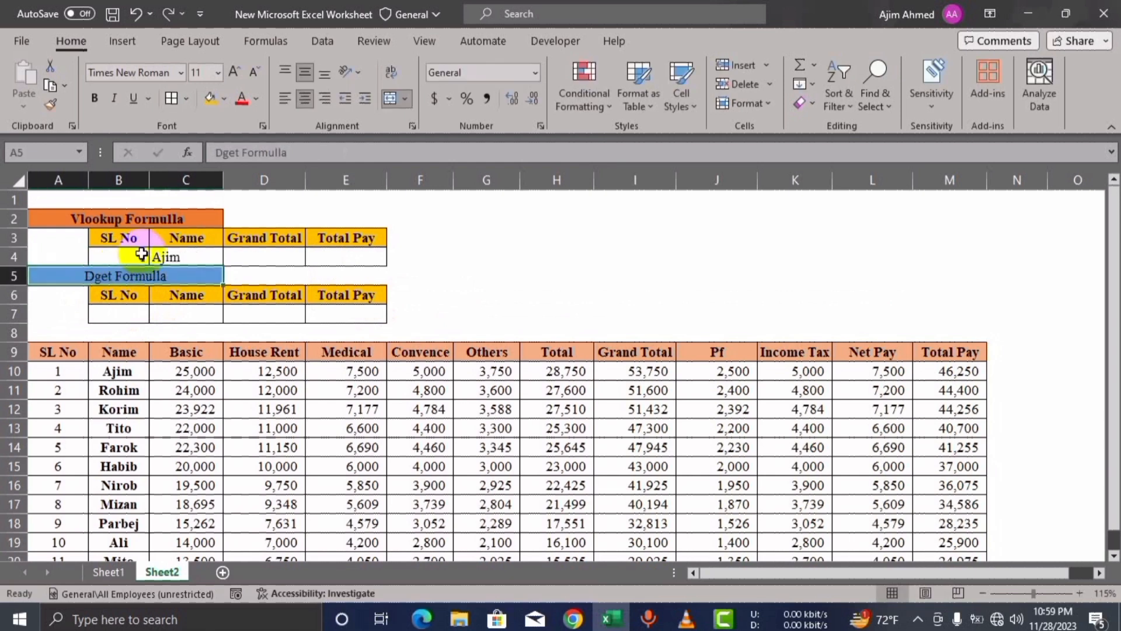
pyautogui.click(128, 263)
pyautogui.write('5')
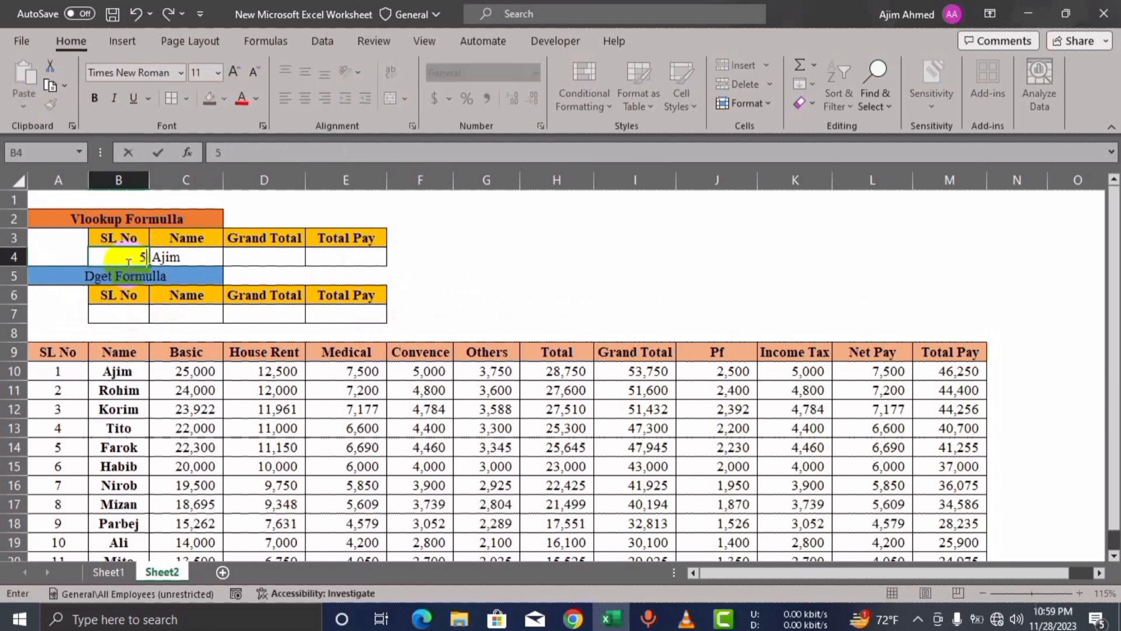
pyautogui.press('Return')
pyautogui.click(391, 253)
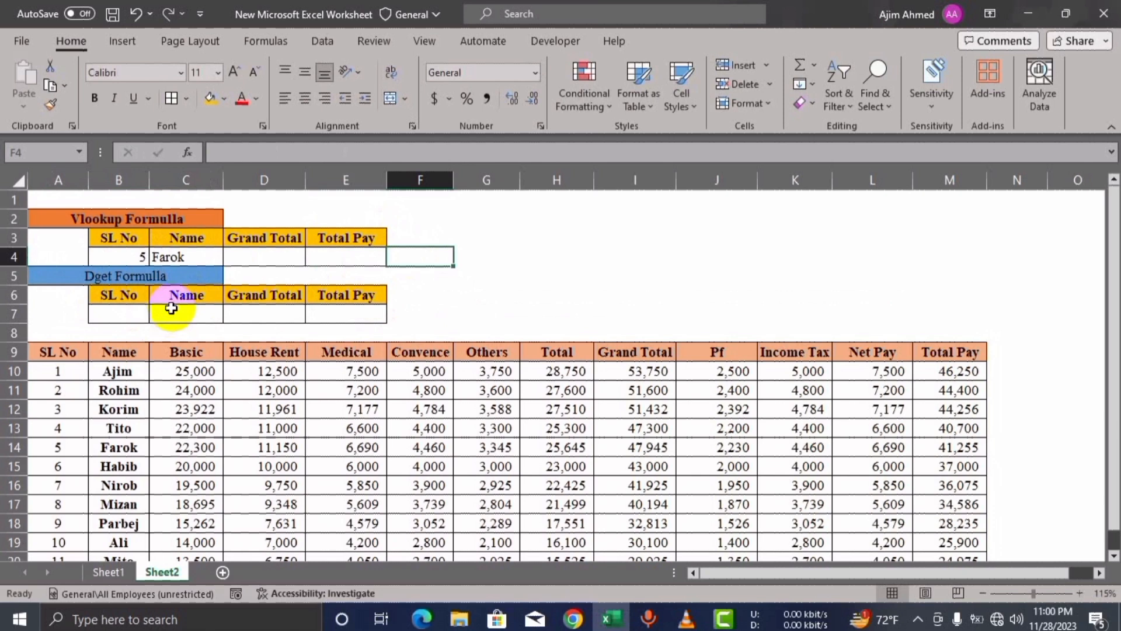
pyautogui.click(598, 228)
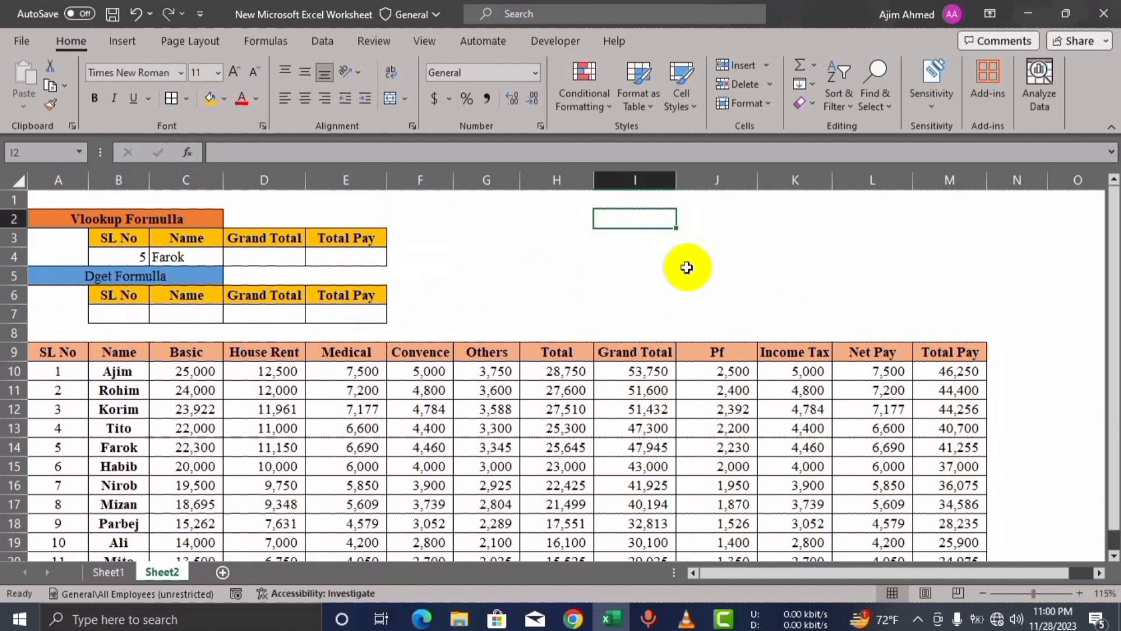
pyautogui.click(713, 230)
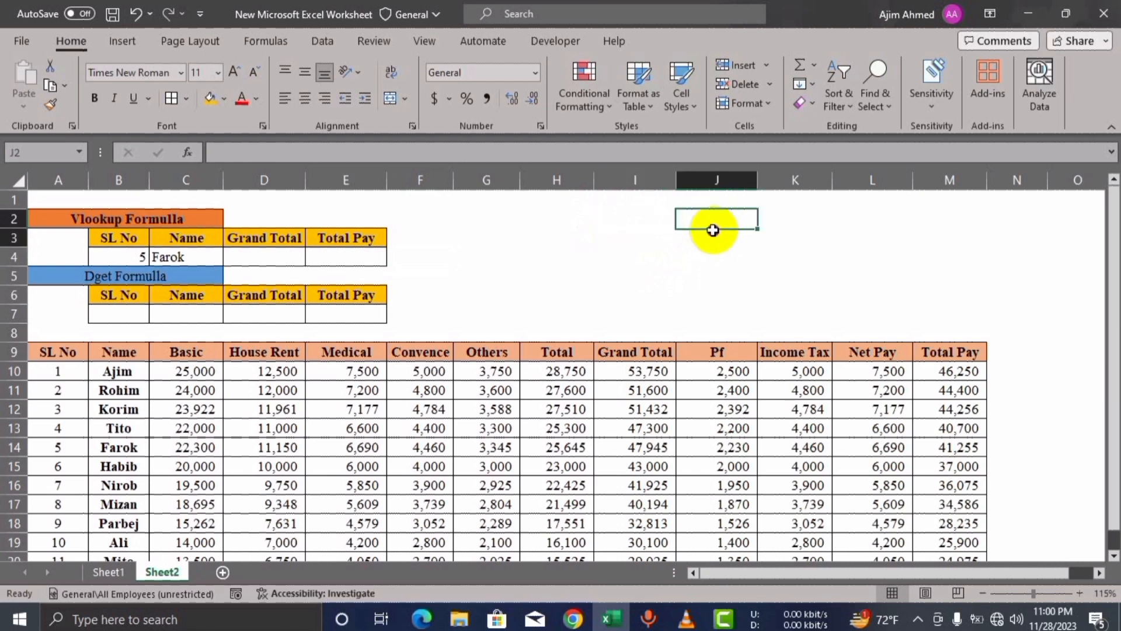
pyautogui.click(780, 276)
# Step: Fill the VLOOKUP formula from C4 across to the Grand Total and Total Pay cells and test it with SL No 1 in B4
pyautogui.click(172, 259)
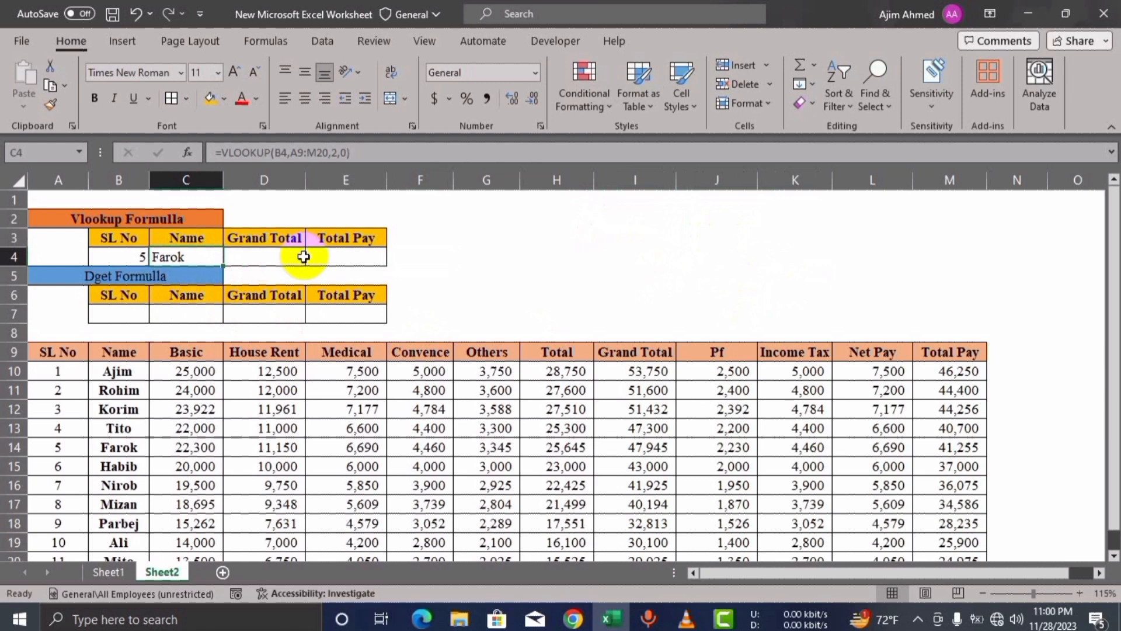
pyautogui.moveTo(227, 268); pyautogui.dragTo(353, 260)
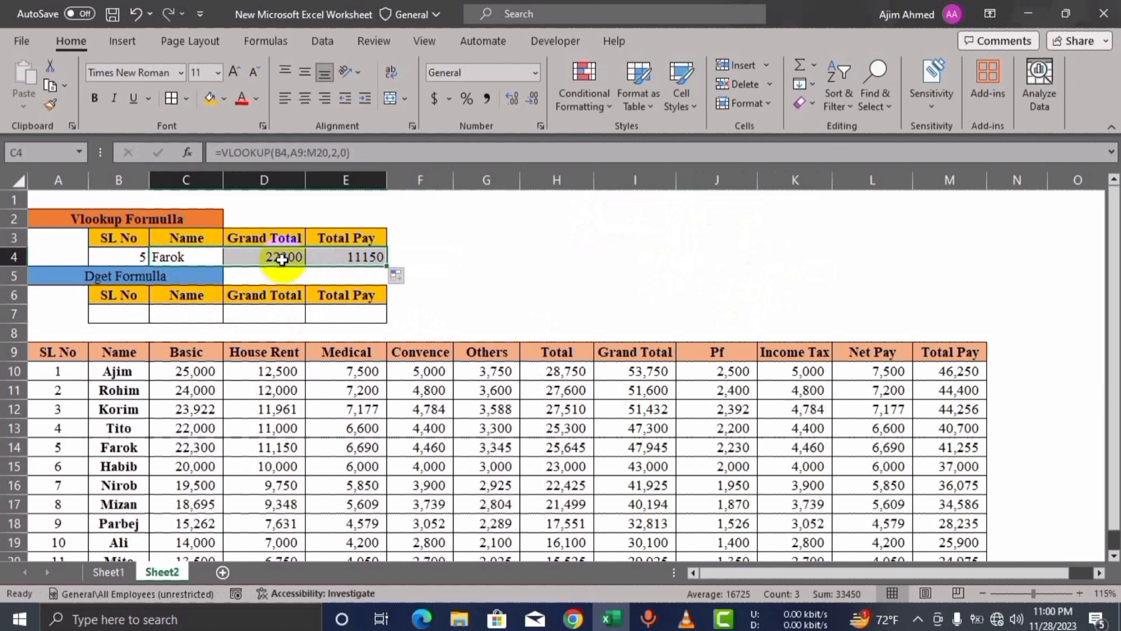
pyautogui.click(133, 257)
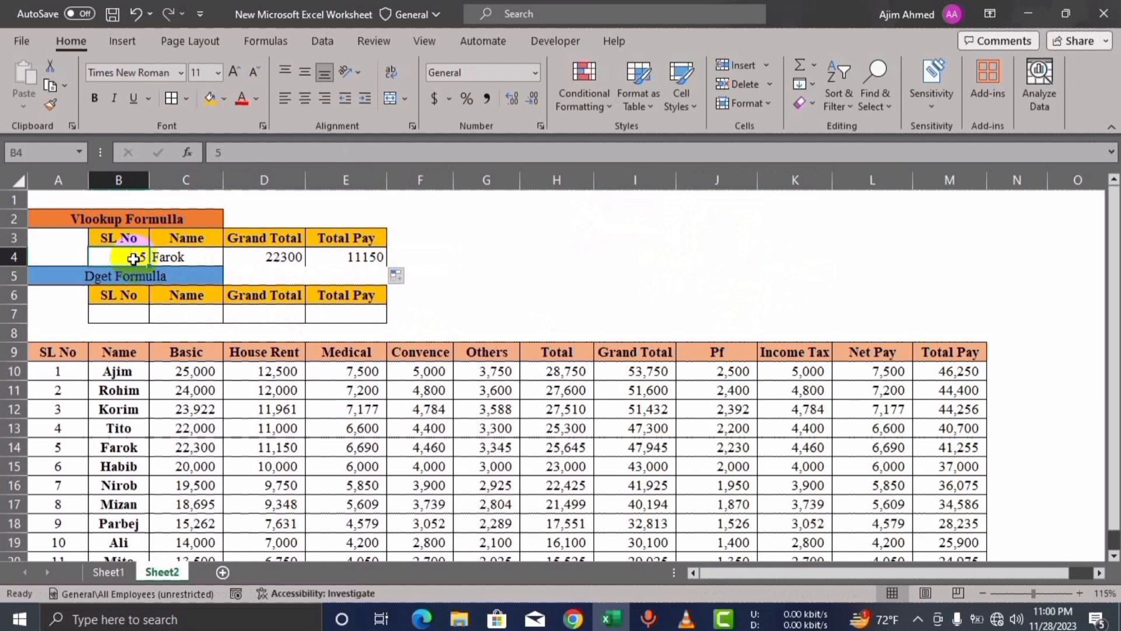
pyautogui.press('Return')
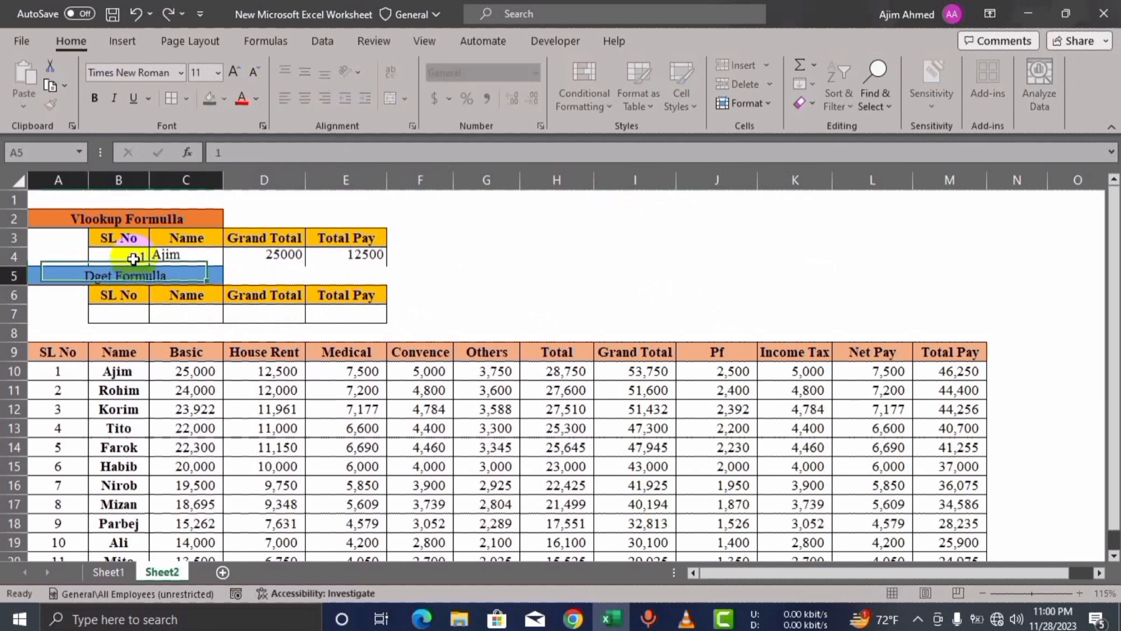
pyautogui.click(277, 263)
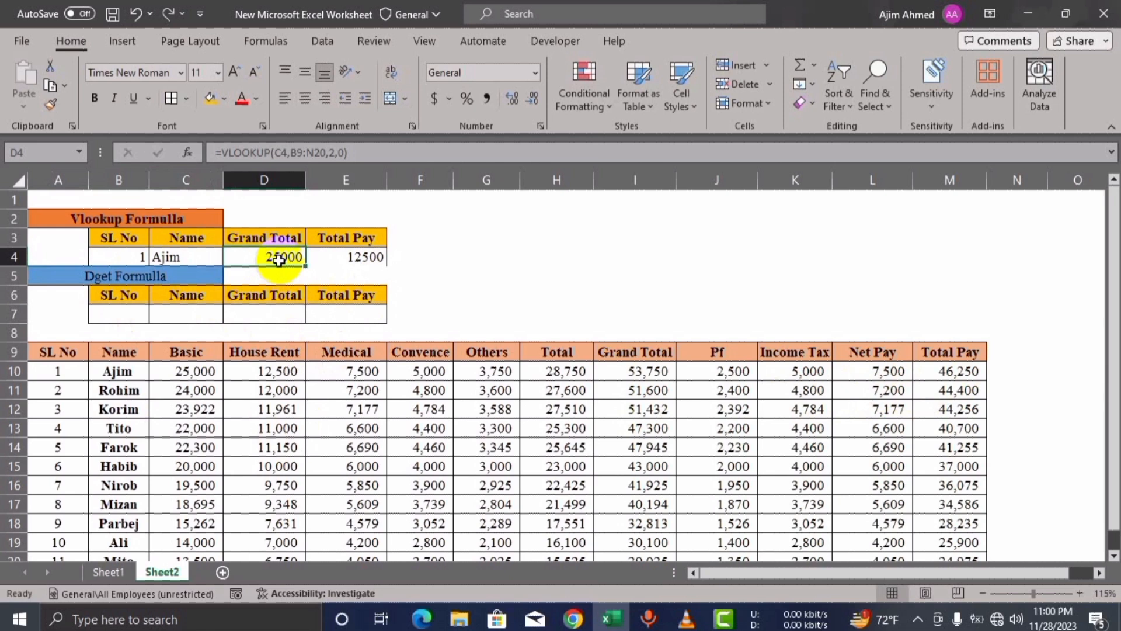
pyautogui.click(356, 264)
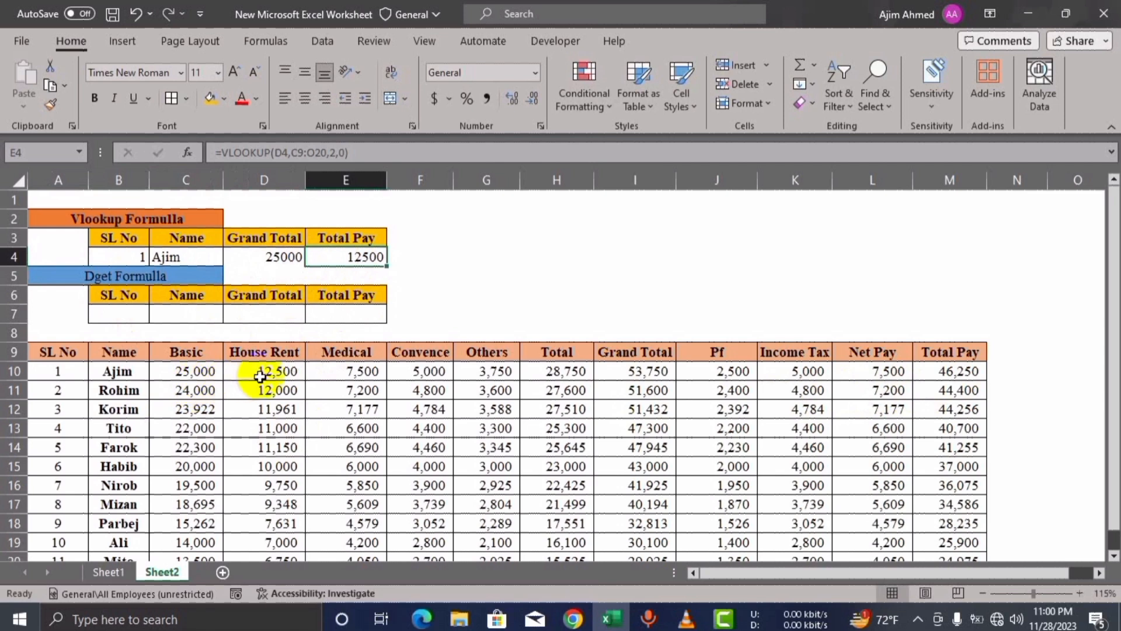
pyautogui.click(449, 260)
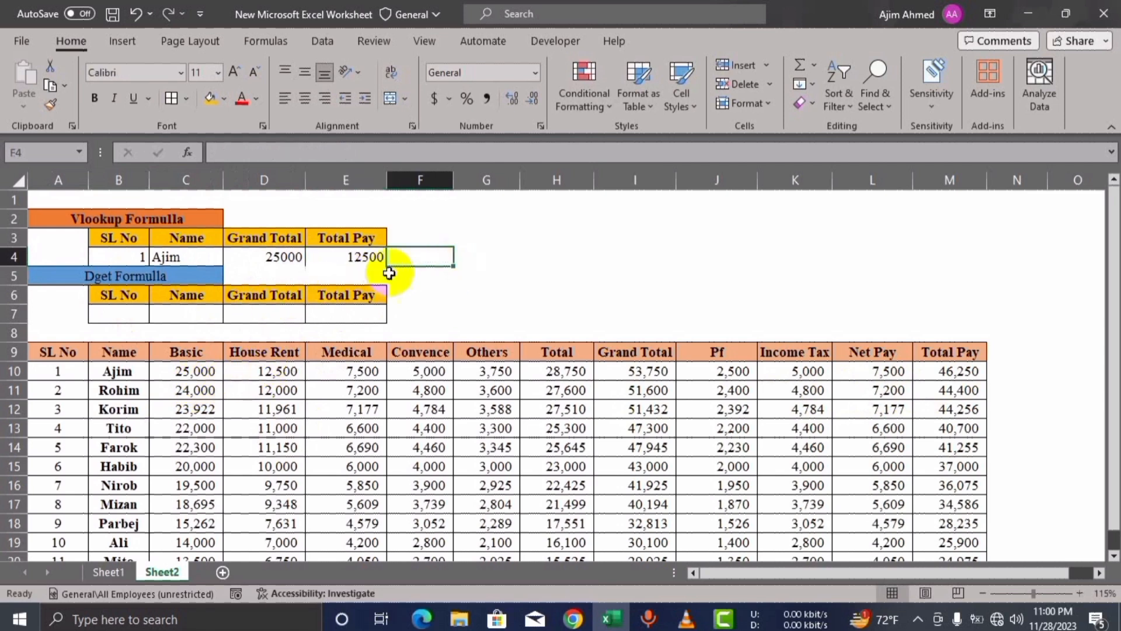
# Step: Apply cell borders to the VLOOKUP result row B4:E4
pyautogui.moveTo(144, 261); pyautogui.dragTo(321, 258)
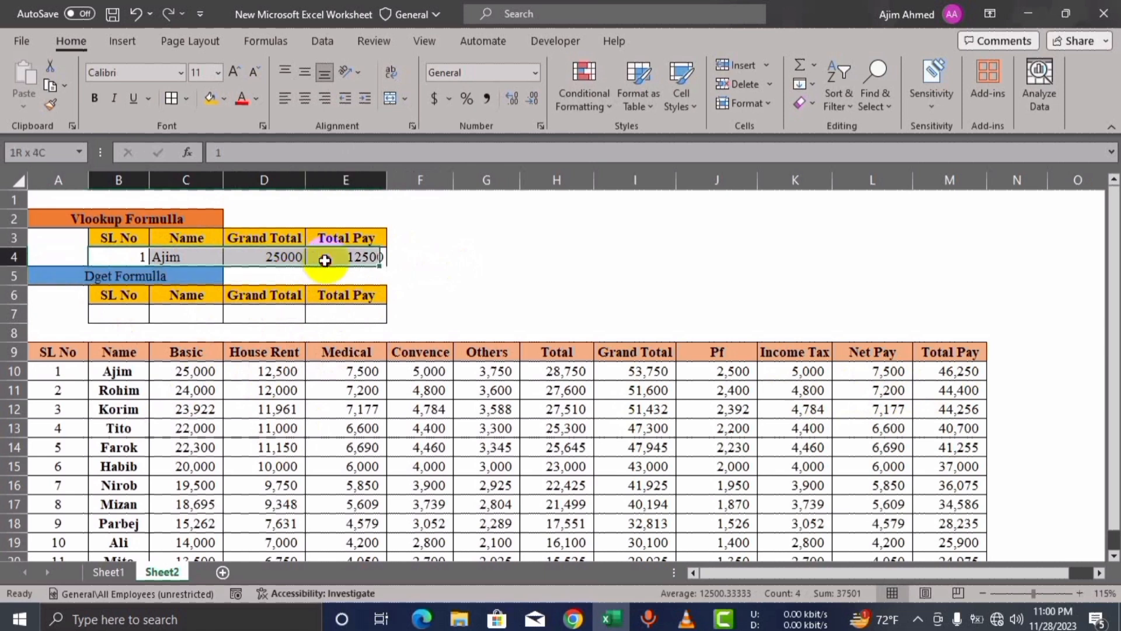
pyautogui.click(172, 99)
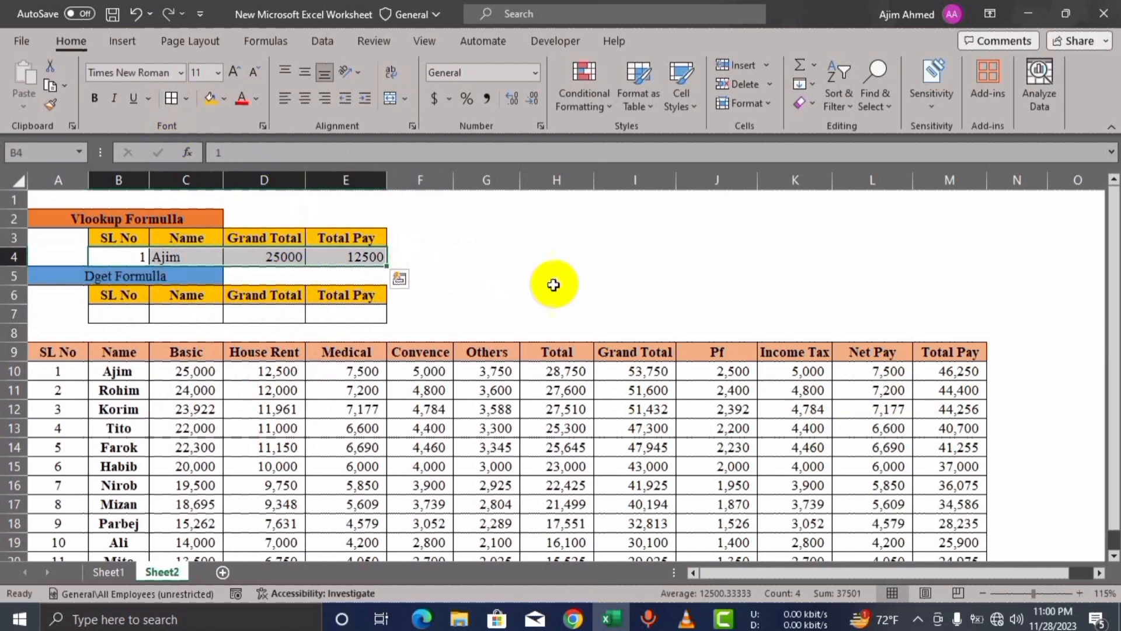
pyautogui.click(551, 280)
pyautogui.click(167, 260)
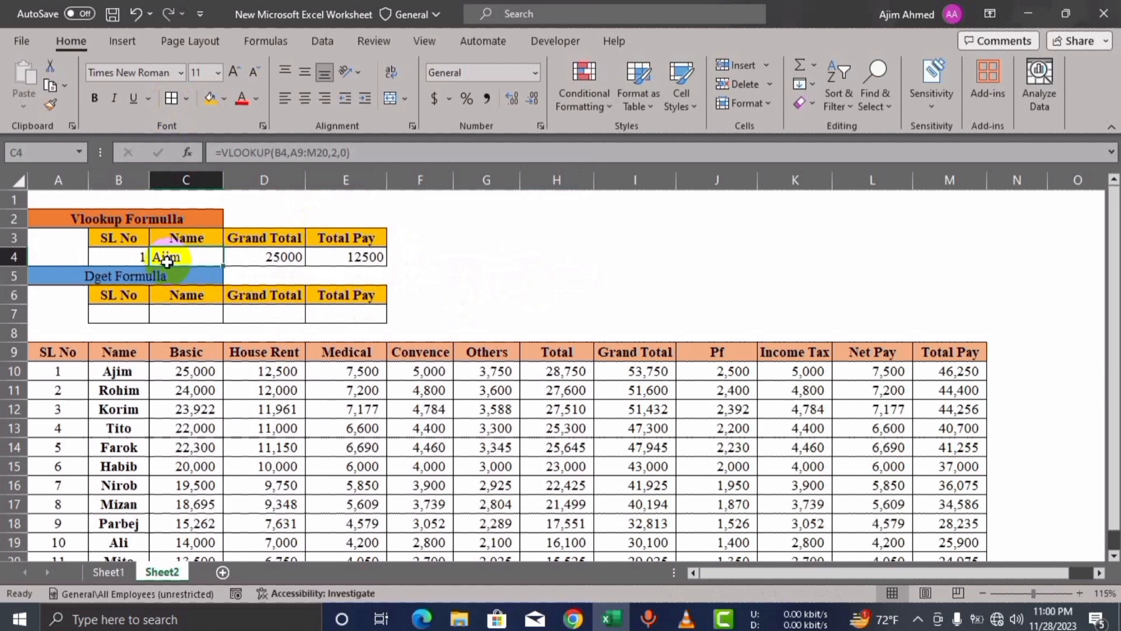
pyautogui.click(122, 314)
pyautogui.click(177, 316)
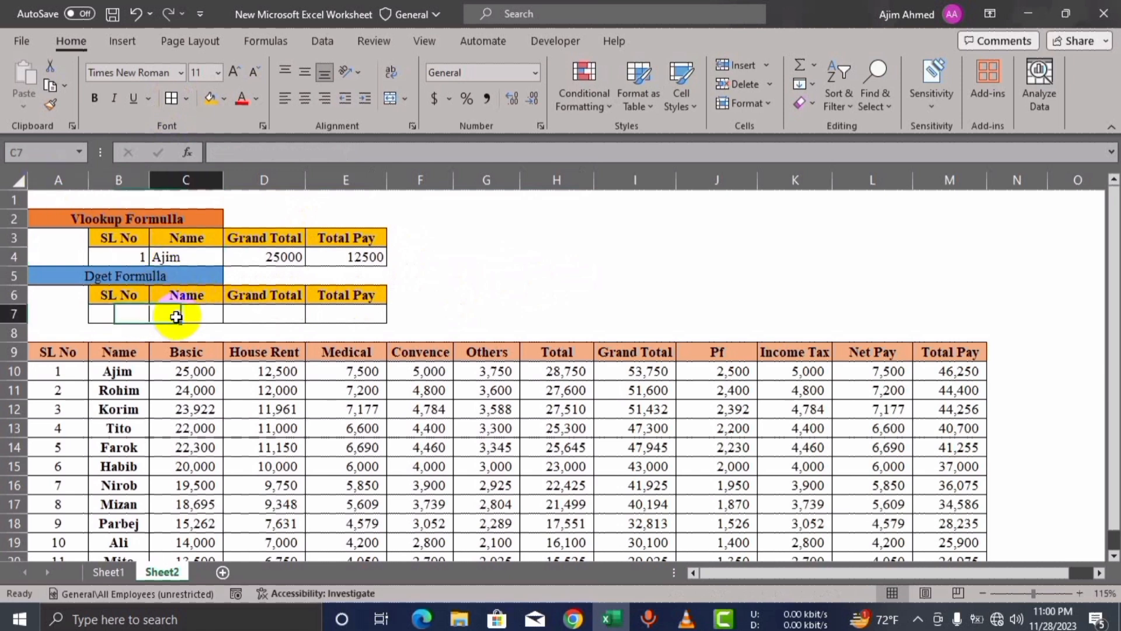
pyautogui.click(257, 316)
pyautogui.click(320, 313)
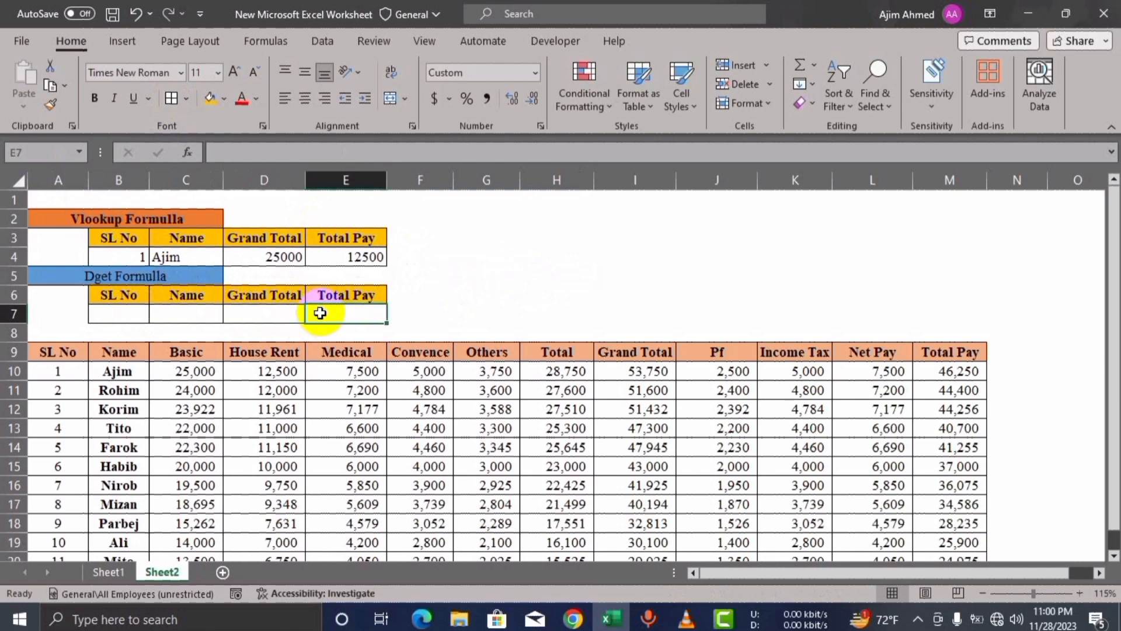
pyautogui.click(118, 316)
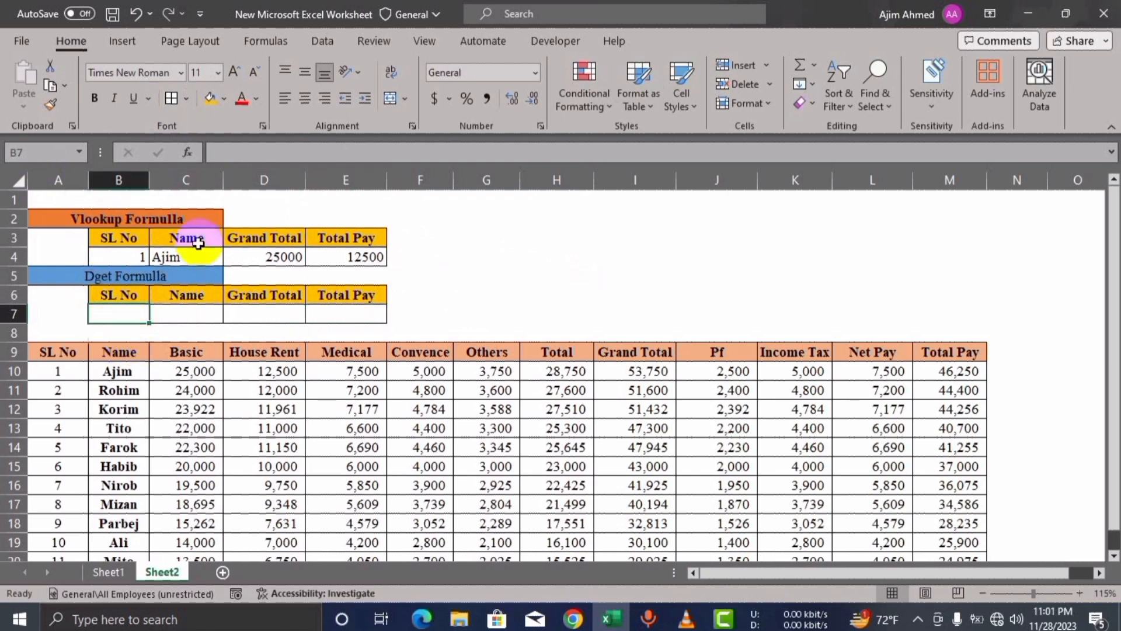
# Step: Add a list data validation to cell B7 using the serial numbers in $A$10:$A$20 as the source
pyautogui.click(324, 43)
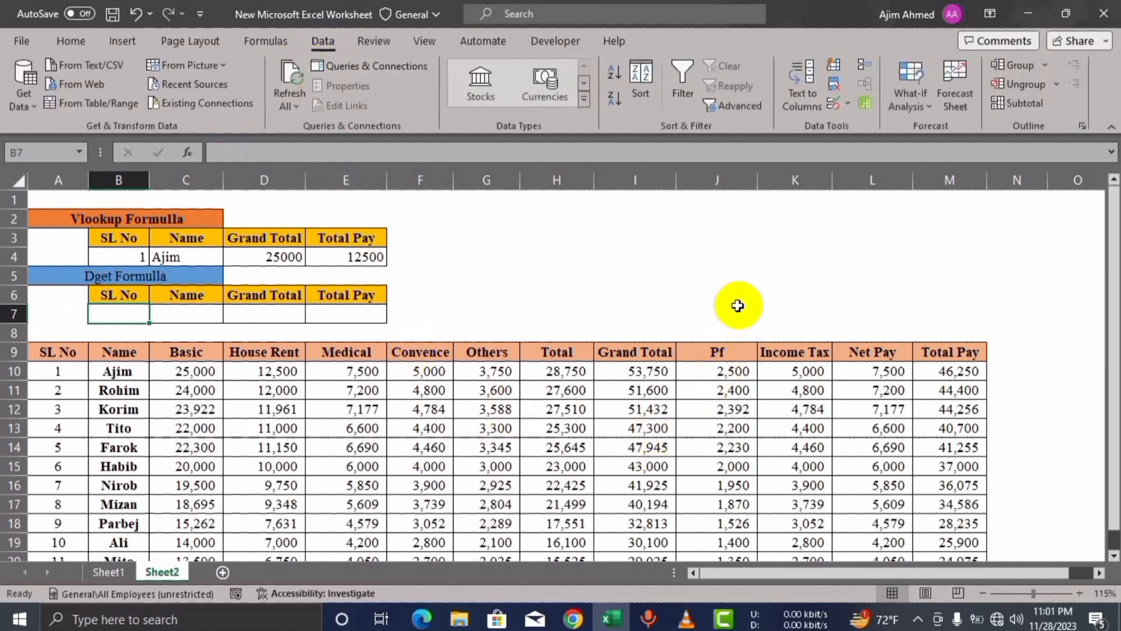
pyautogui.click(848, 105)
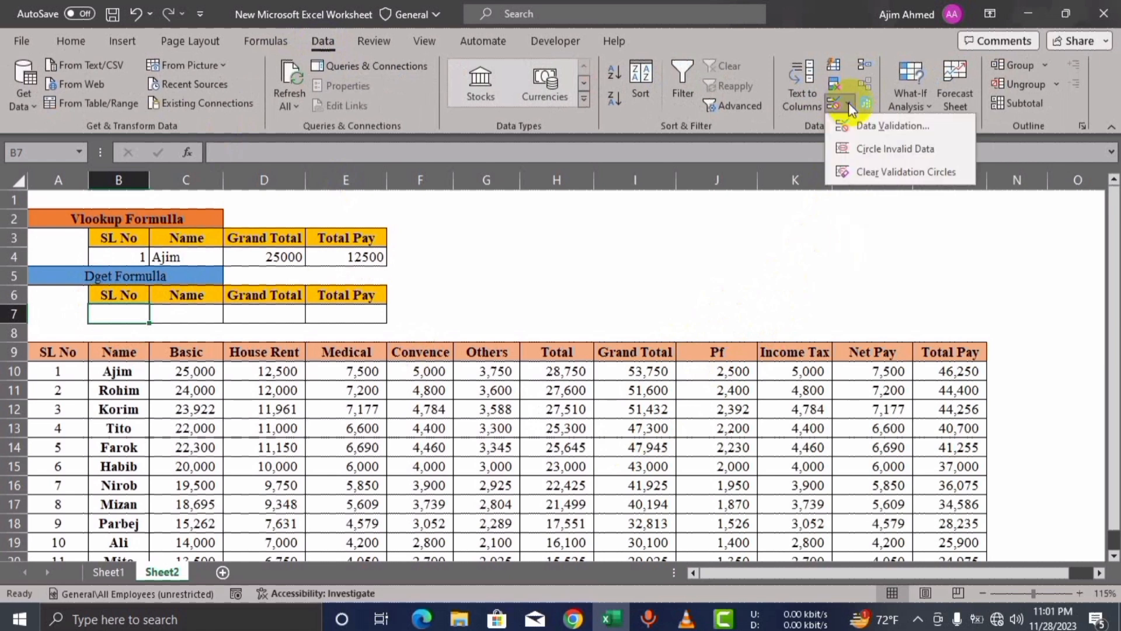
pyautogui.click(865, 128)
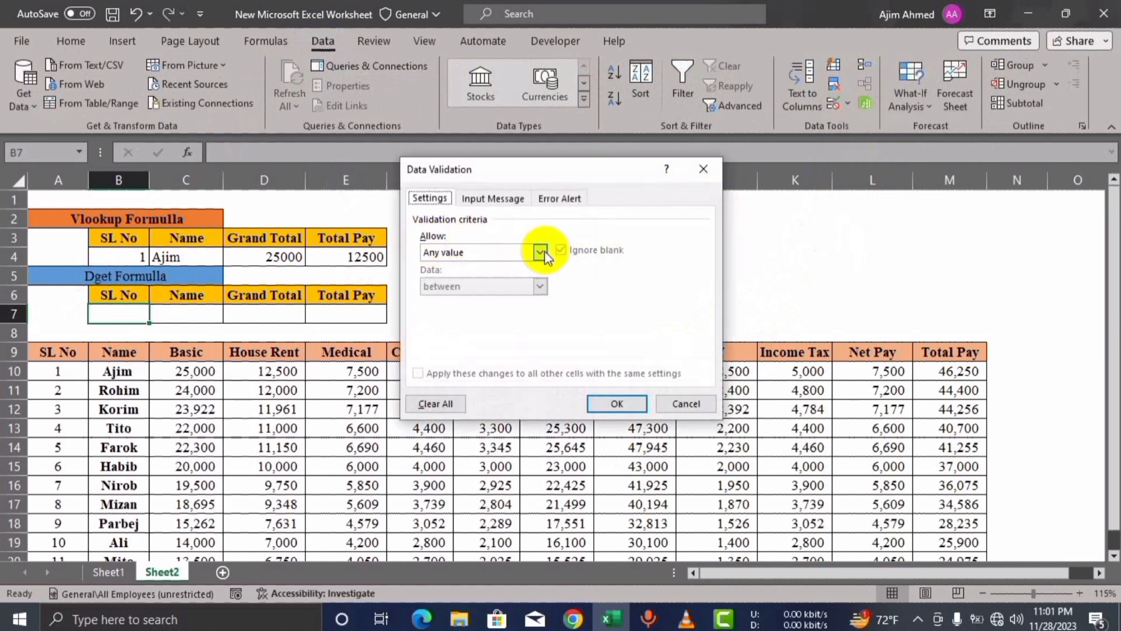
pyautogui.click(541, 253)
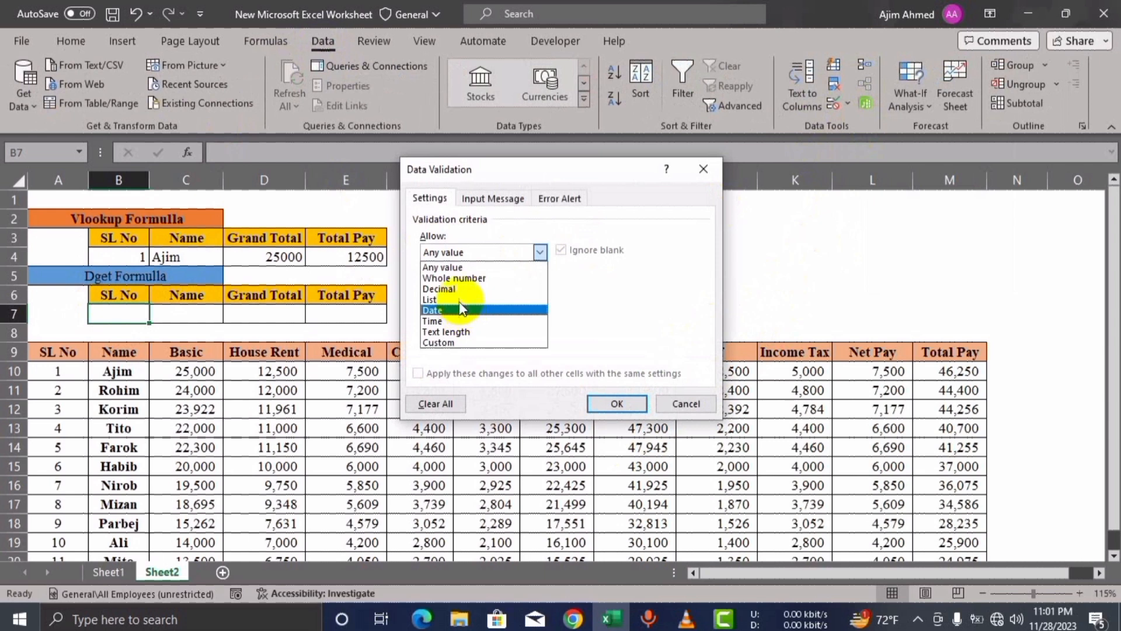
pyautogui.click(459, 299)
pyautogui.click(475, 319)
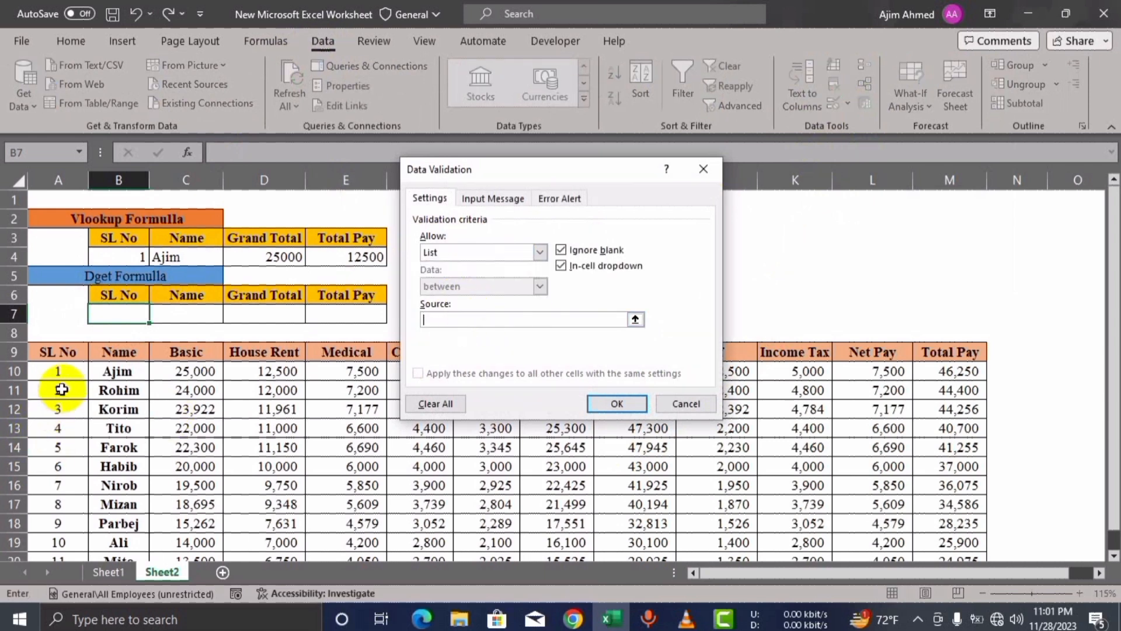
pyautogui.moveTo(57, 371); pyautogui.dragTo(71, 561)
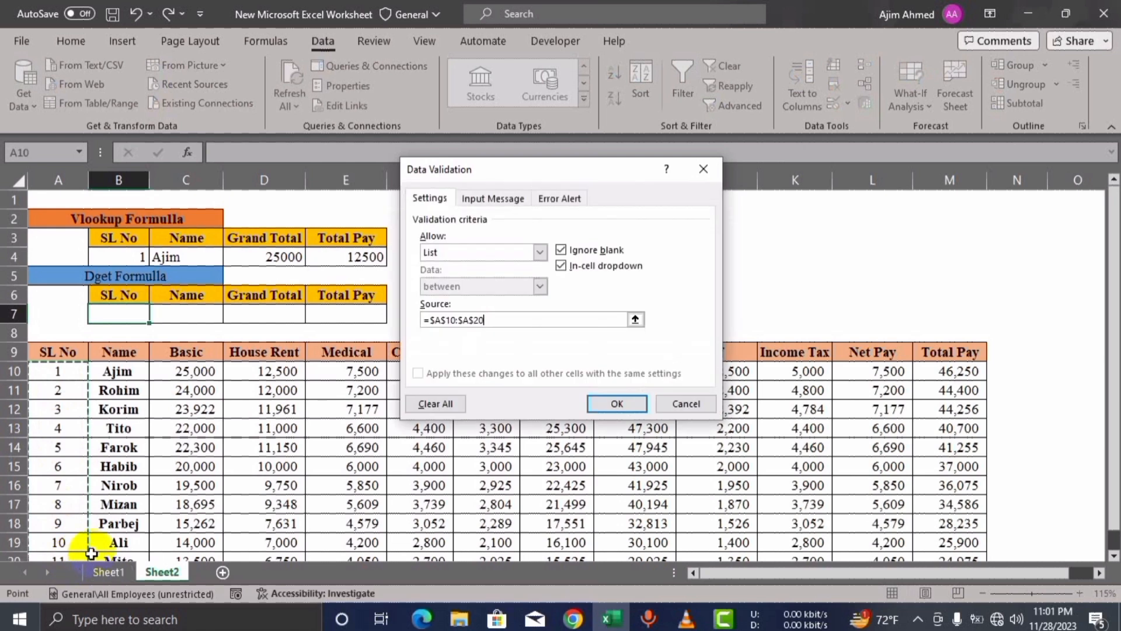
pyautogui.click(607, 413)
# Step: Test the dropdown in B7 by choosing SL No 7 and then 1
pyautogui.click(156, 315)
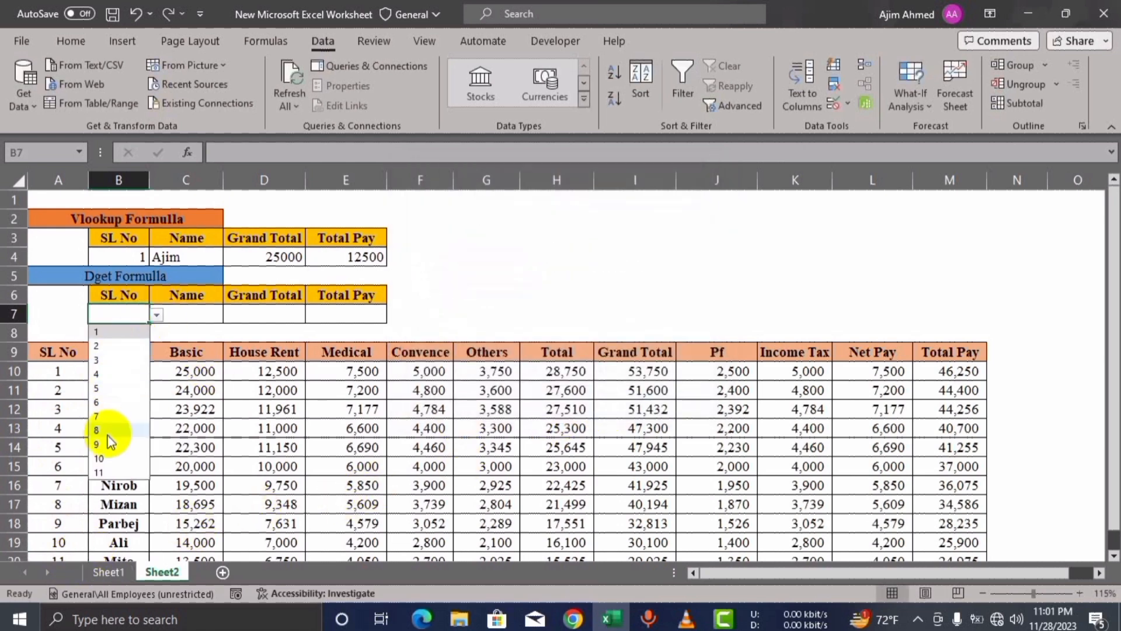
pyautogui.click(114, 416)
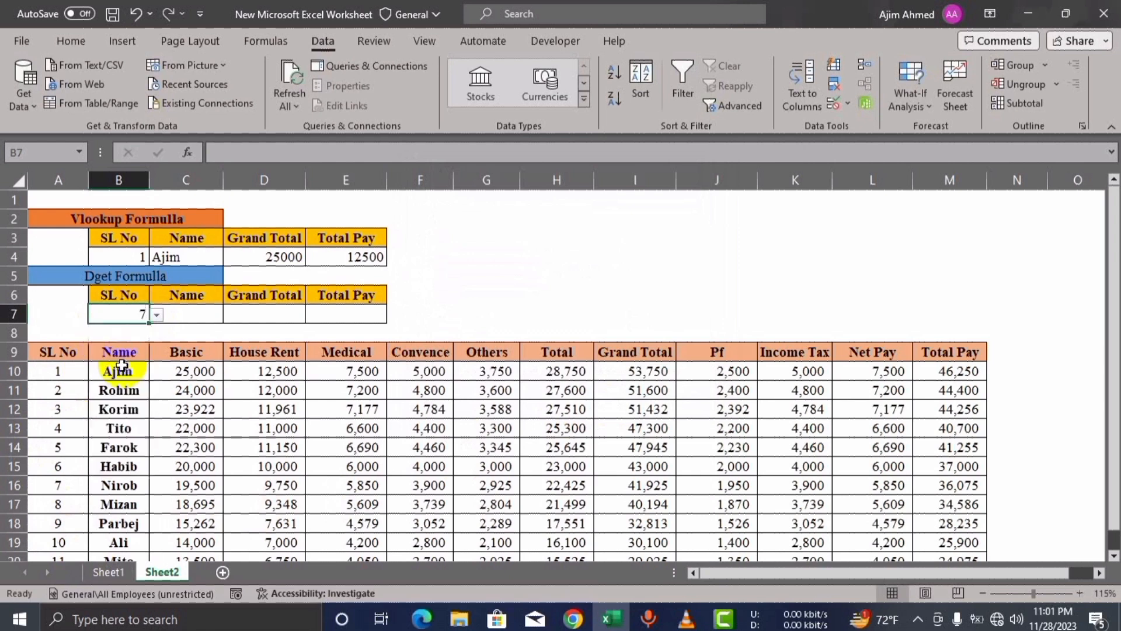
pyautogui.click(154, 315)
pyautogui.click(115, 335)
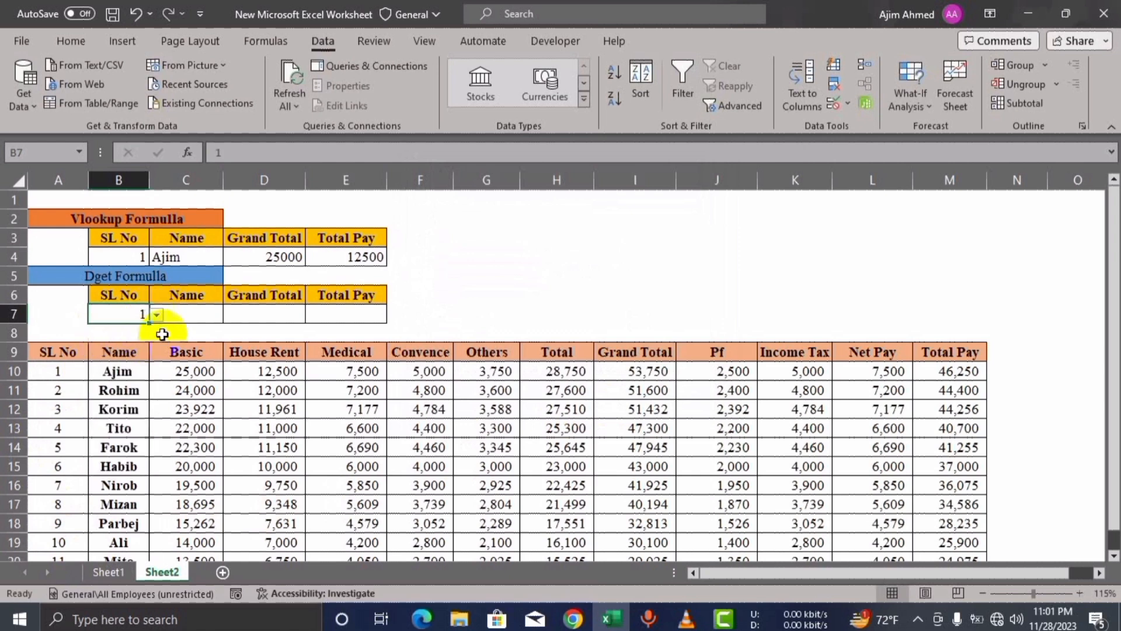
# Step: Start a DGET formula in C7 with the salary table $A$9:$M$20 as the absolute database range
pyautogui.click(199, 317)
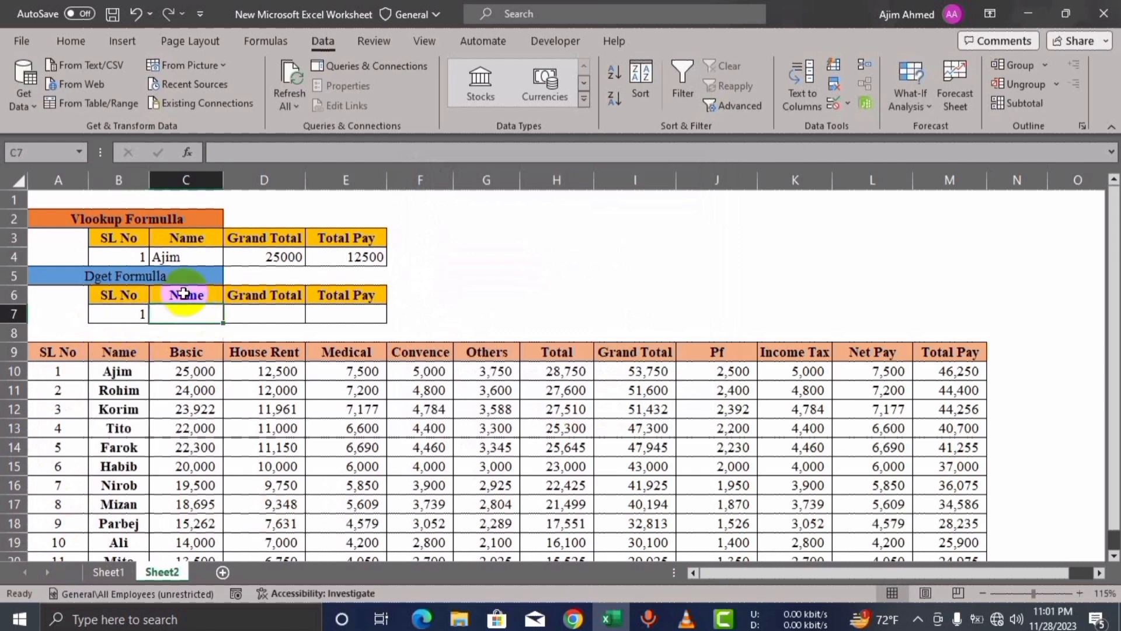
pyautogui.click(75, 45)
pyautogui.click(184, 259)
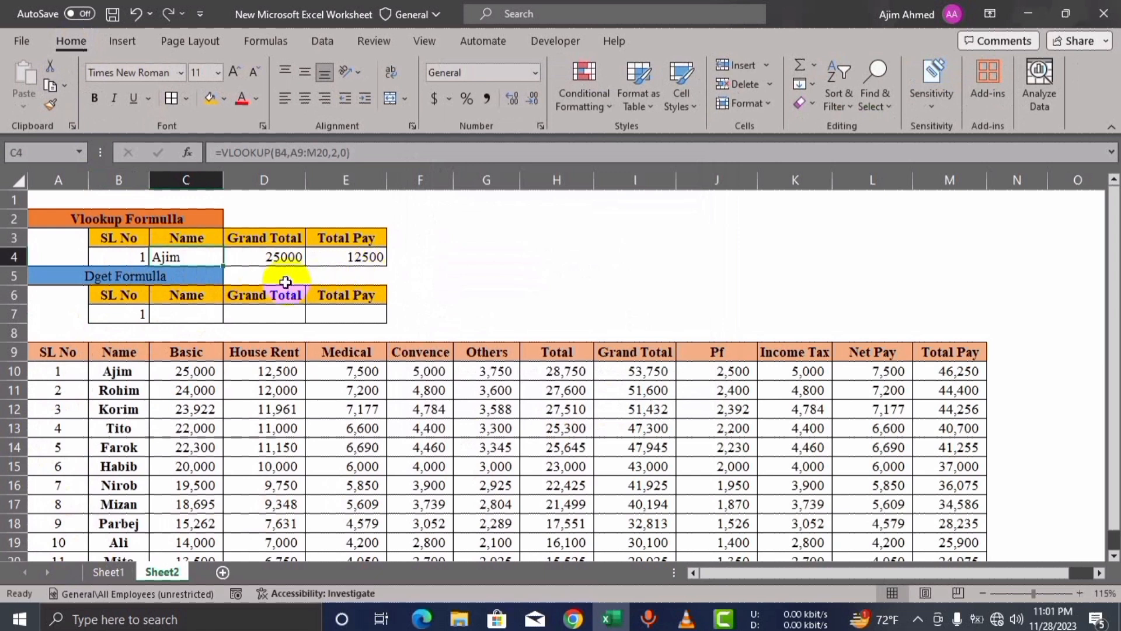
pyautogui.click(180, 318)
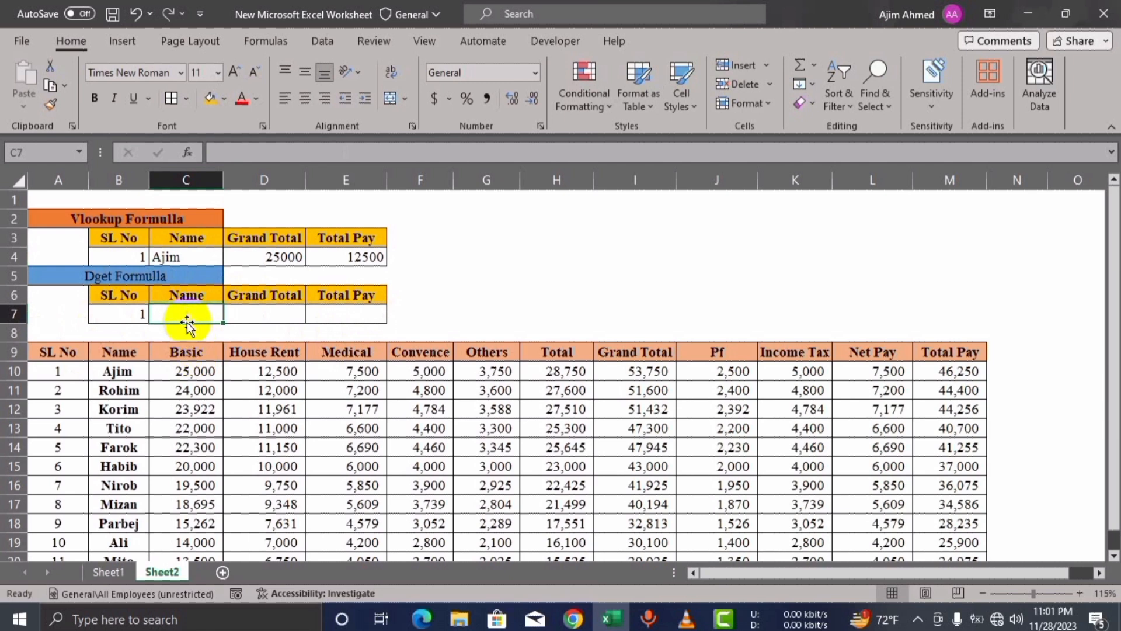
pyautogui.write('=')
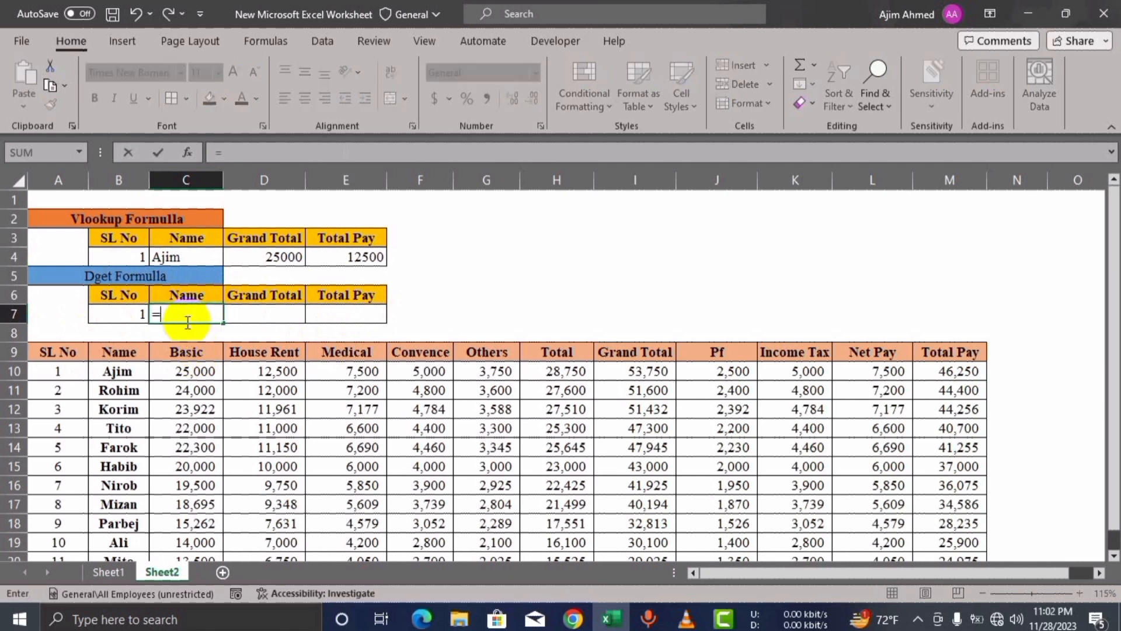
pyautogui.write('dge')
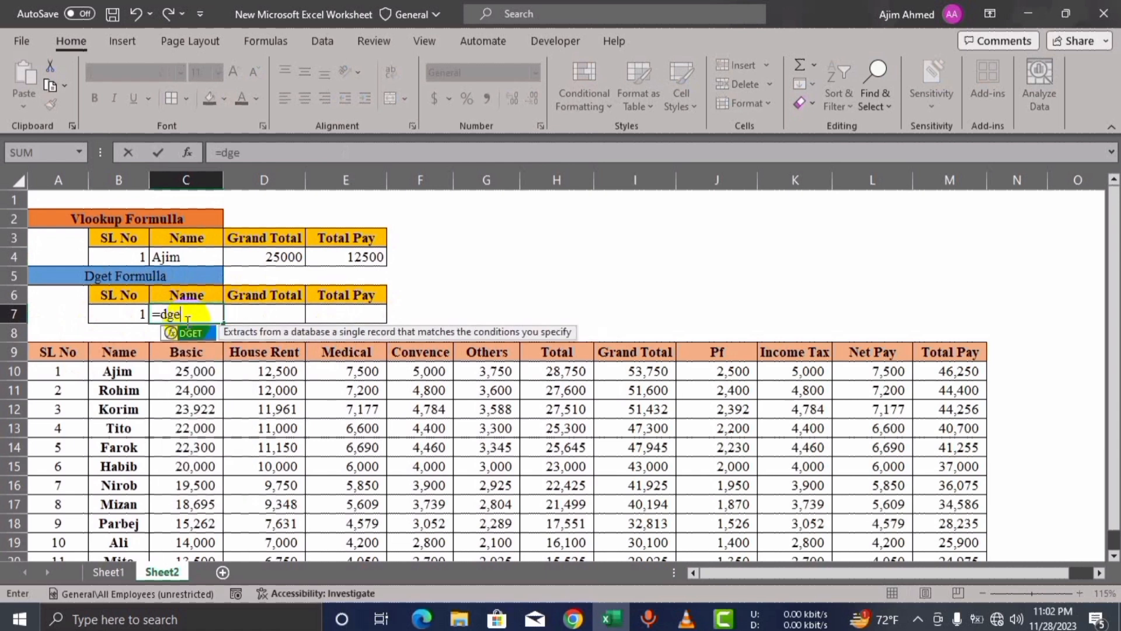
pyautogui.write('t')
pyautogui.press('Tab')
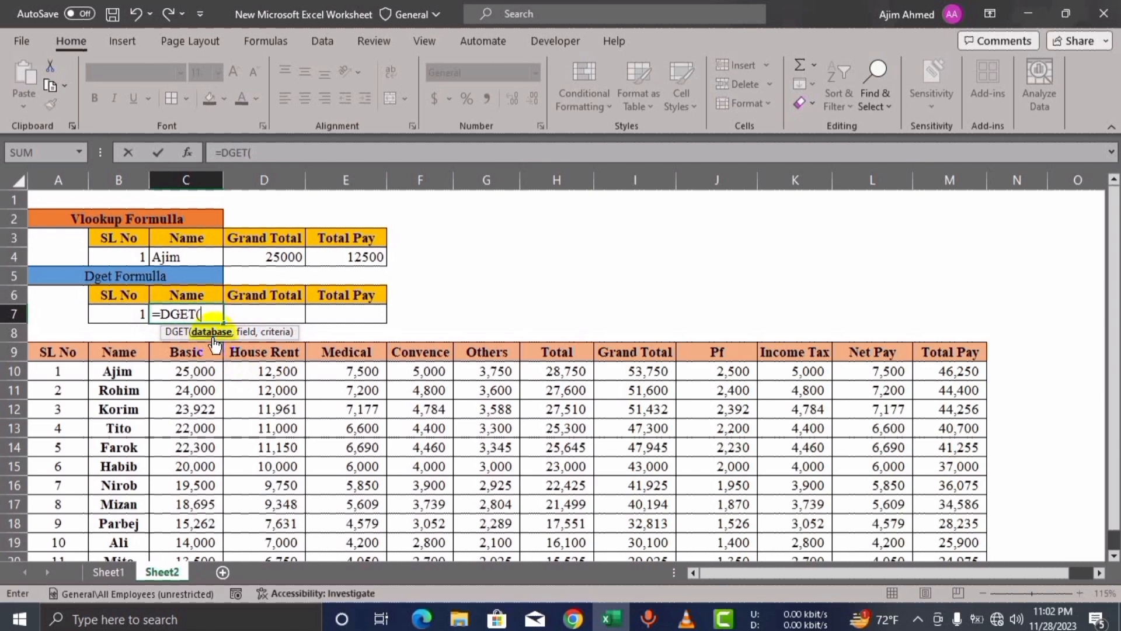
pyautogui.moveTo(63, 357); pyautogui.dragTo(930, 545)
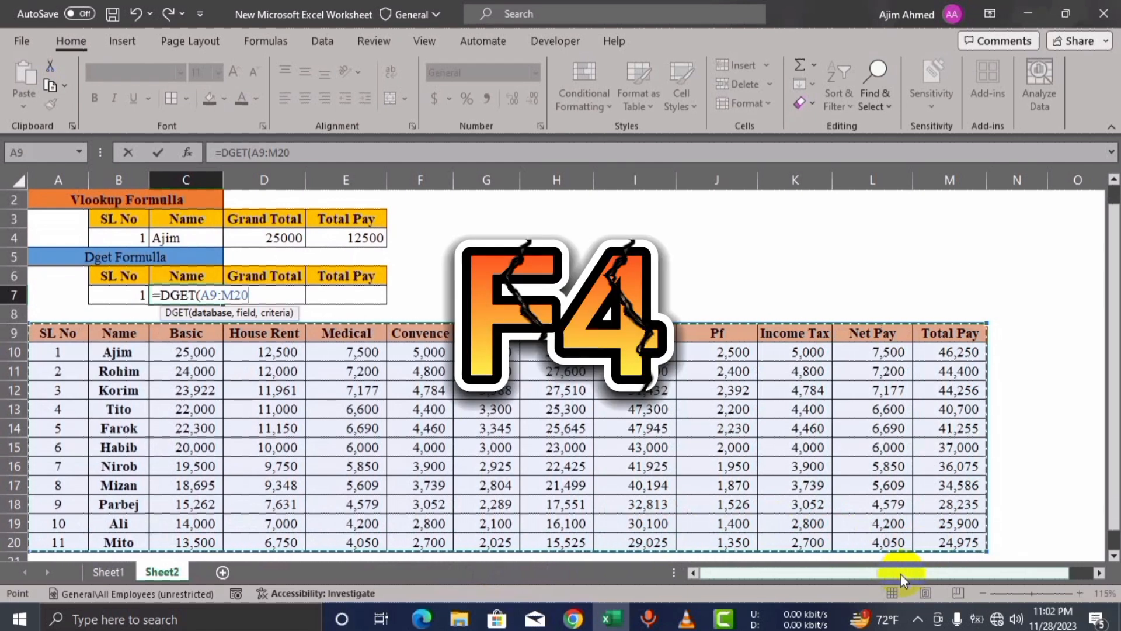
pyautogui.press('F4')
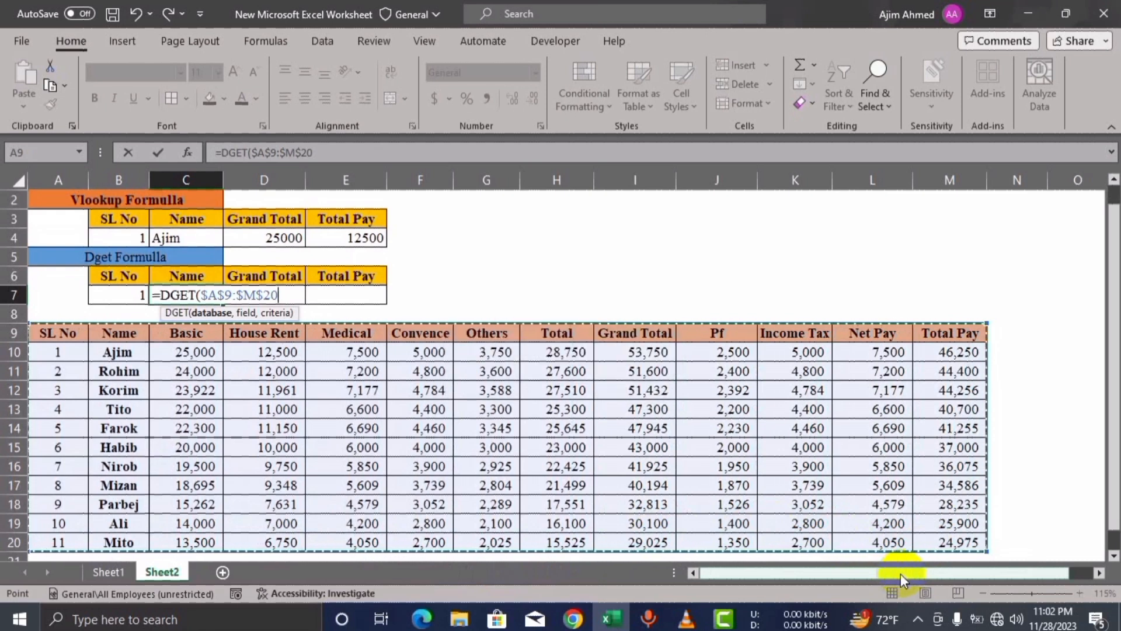
# Step: Complete the DGET in C7 with field C6 and absolute criteria $B$6:$B$7, review its arguments and commit the formula
pyautogui.write(',')
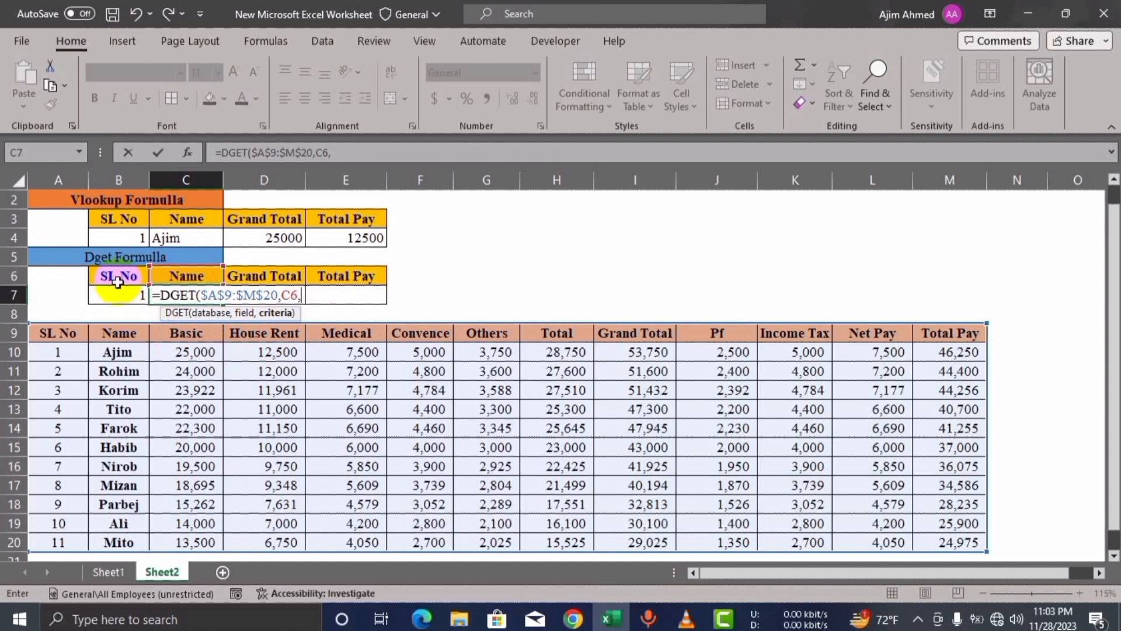
pyautogui.moveTo(117, 278); pyautogui.dragTo(119, 293)
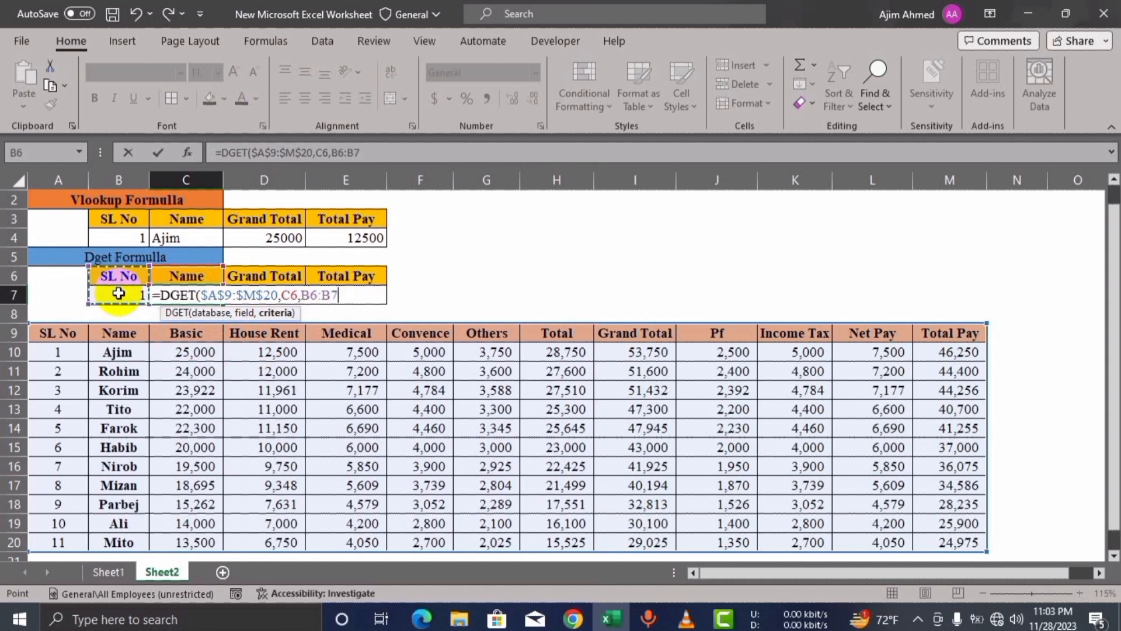
pyautogui.press('F4')
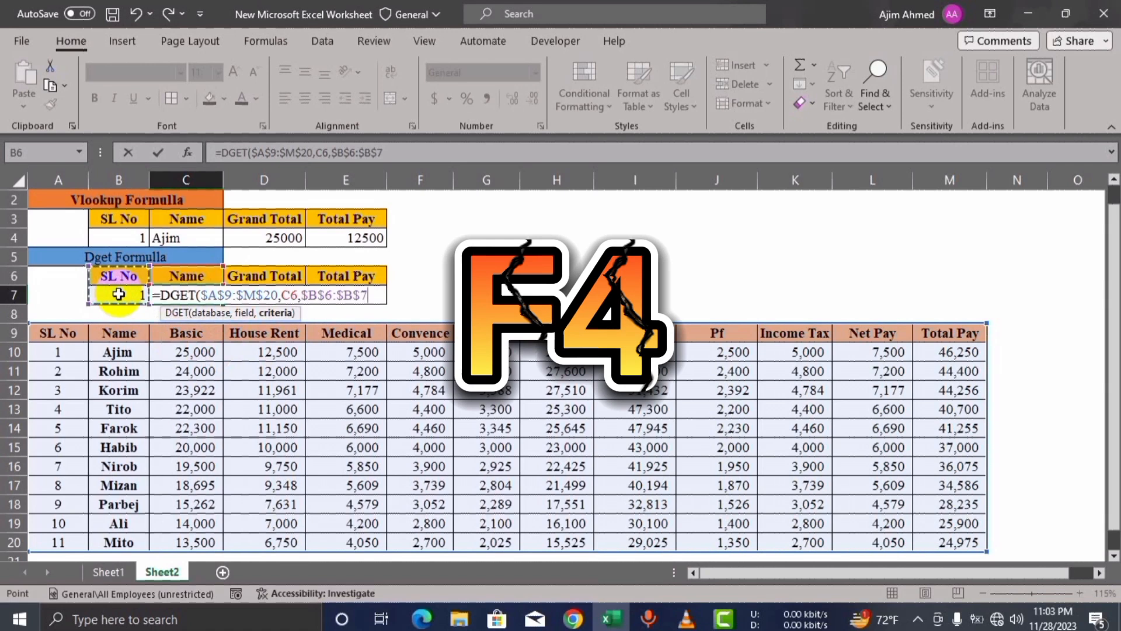
pyautogui.write(')')
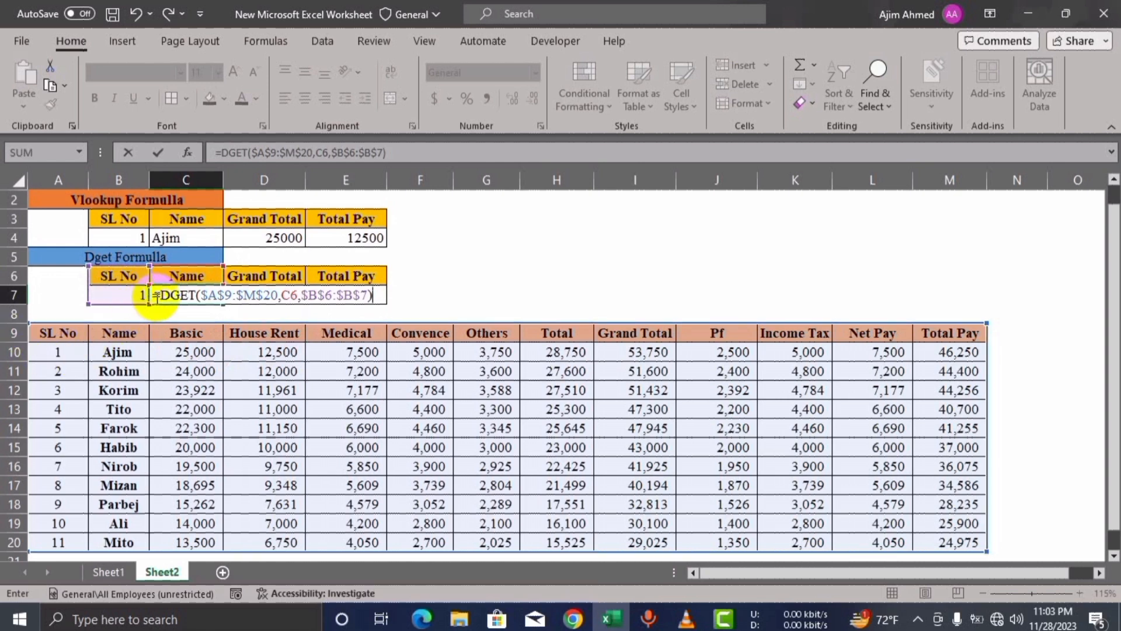
pyautogui.click(205, 295)
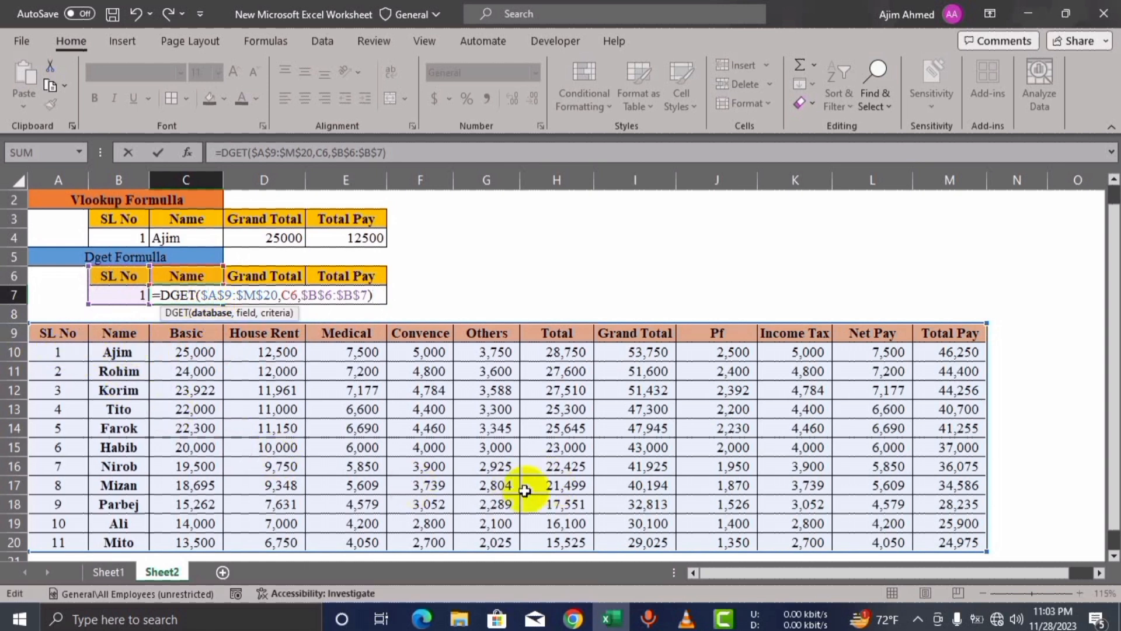
pyautogui.click(246, 312)
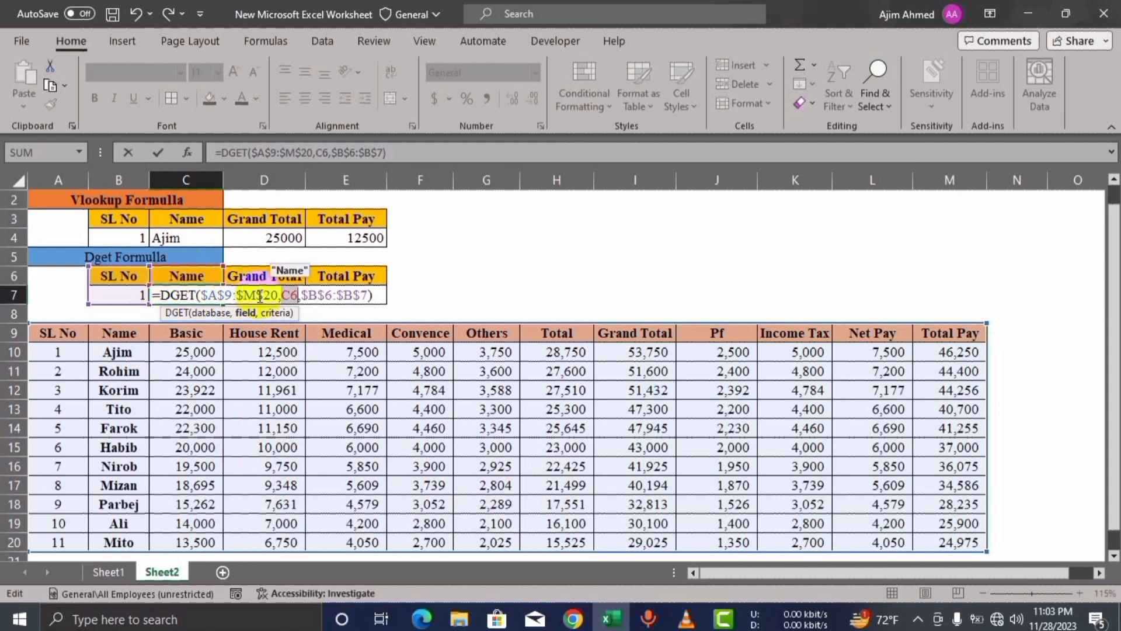
pyautogui.click(273, 314)
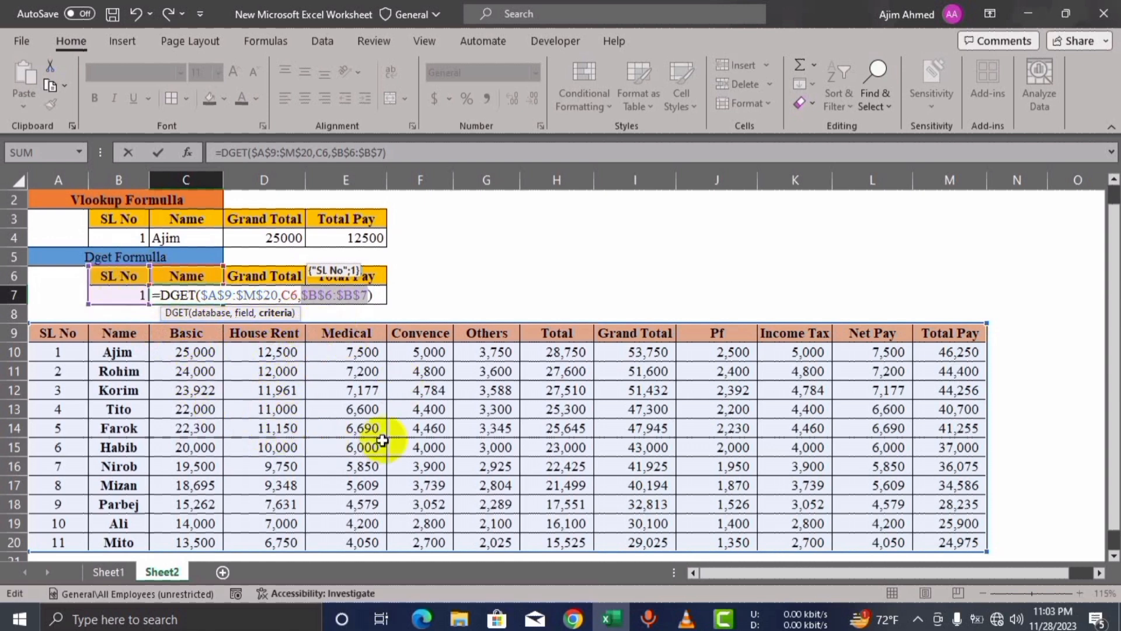
pyautogui.click(378, 297)
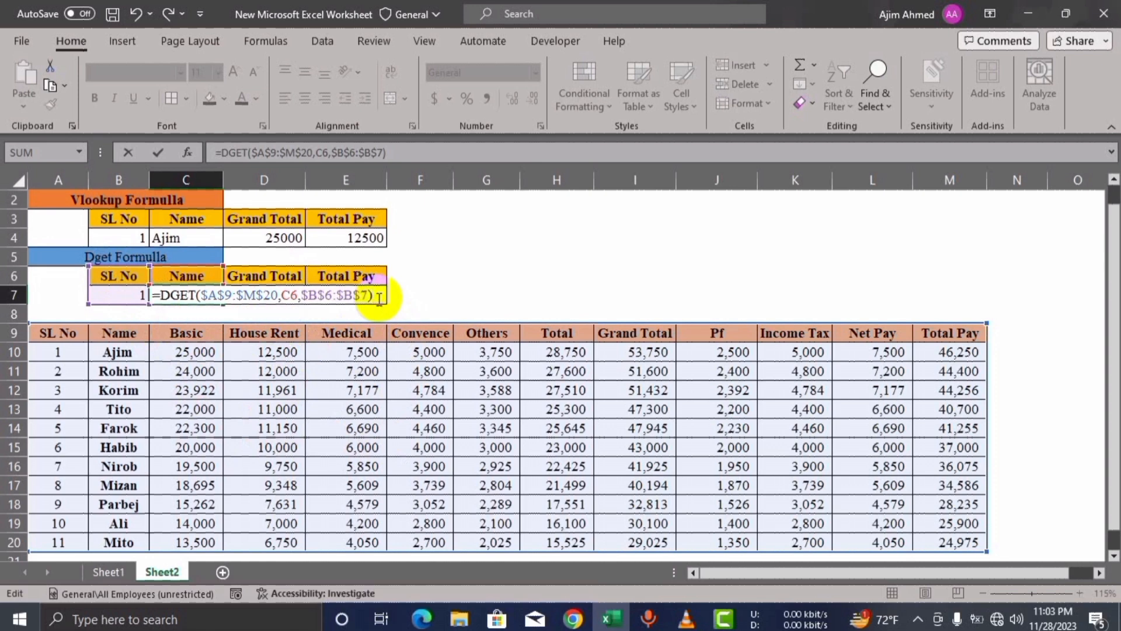
pyautogui.press('Return')
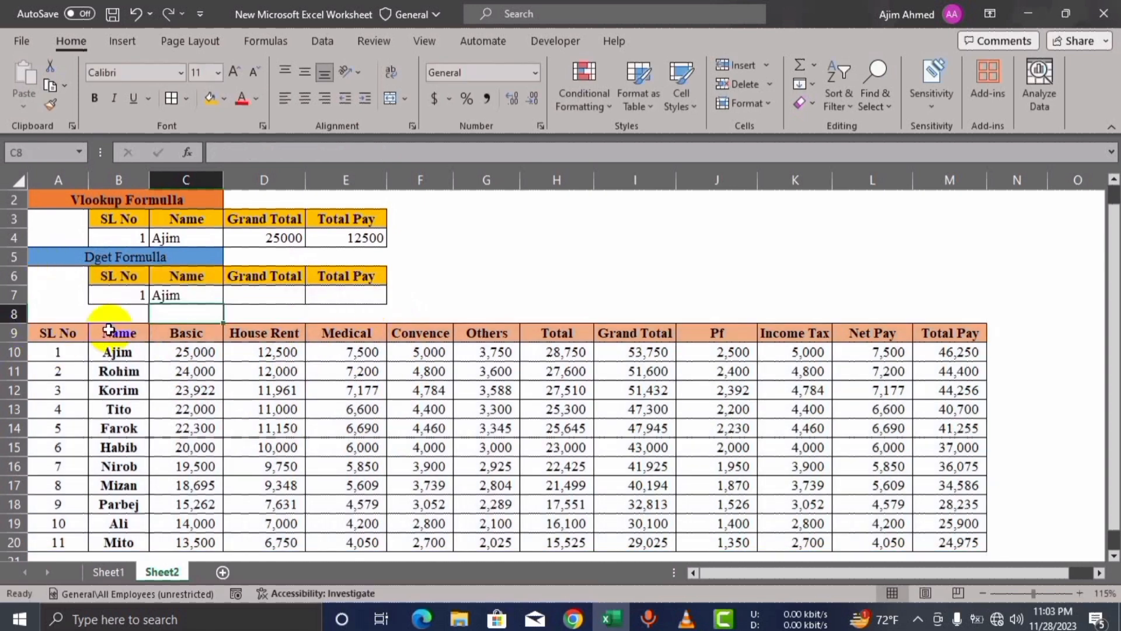
# Step: Test the DGET name lookup by choosing SL No 4 and then 9 in the B7 dropdown
pyautogui.click(141, 299)
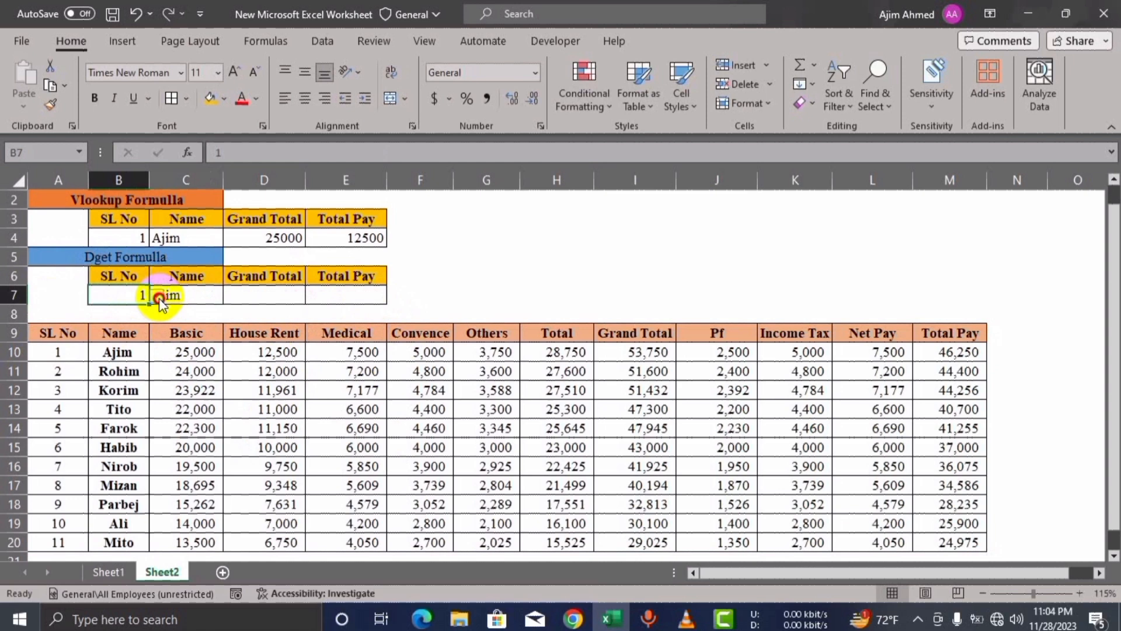
pyautogui.click(157, 295)
pyautogui.click(116, 354)
pyautogui.click(220, 311)
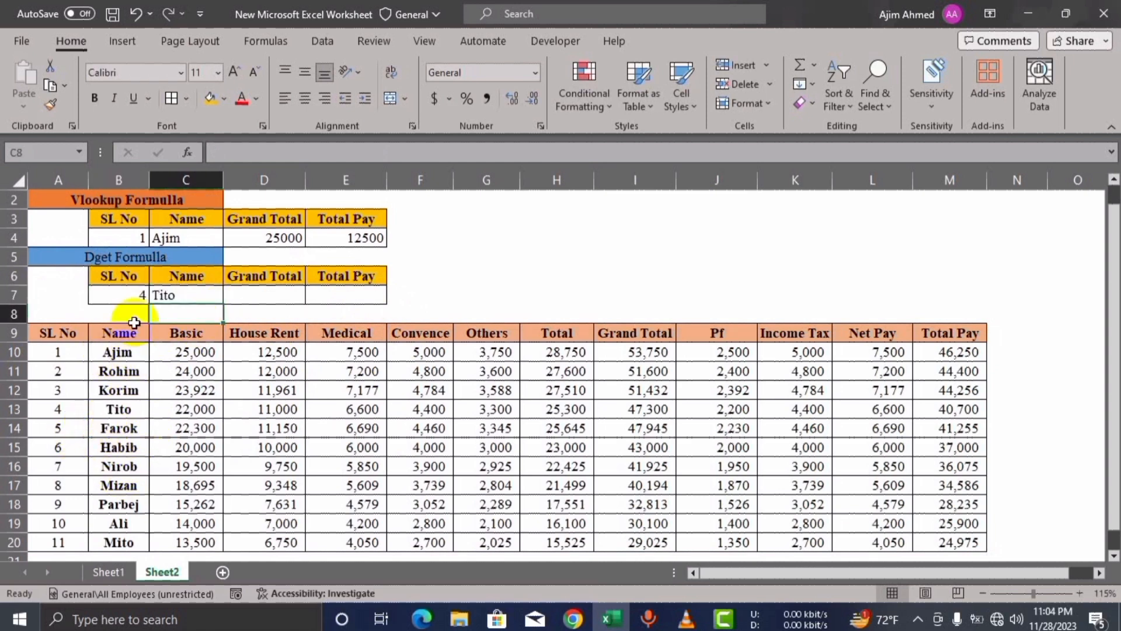
pyautogui.click(142, 298)
pyautogui.click(157, 296)
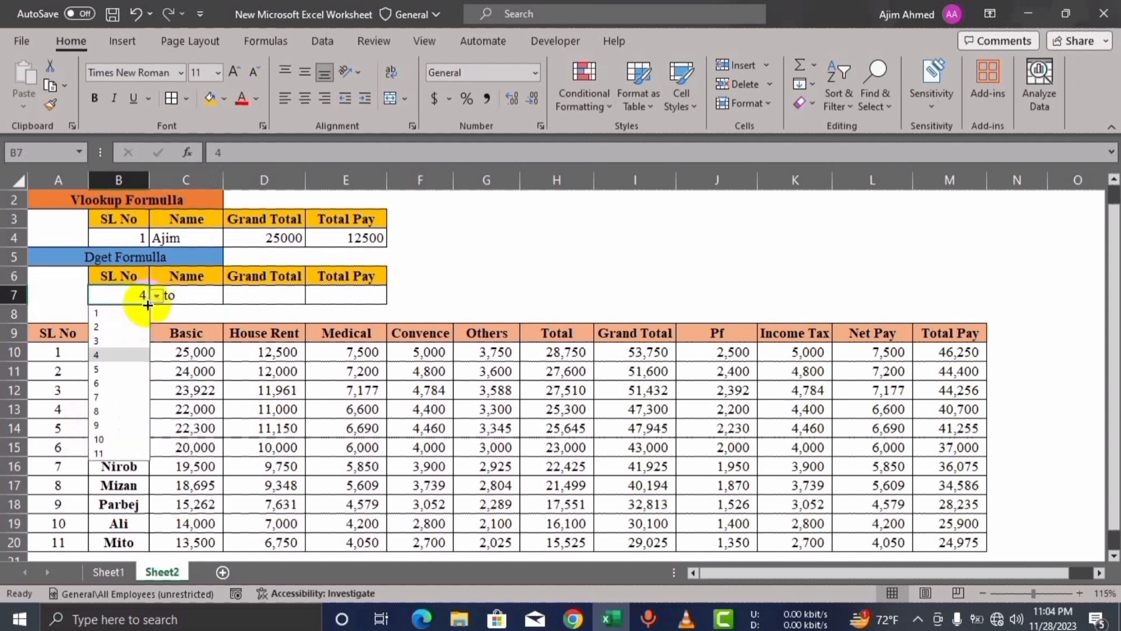
pyautogui.click(102, 424)
pyautogui.click(246, 310)
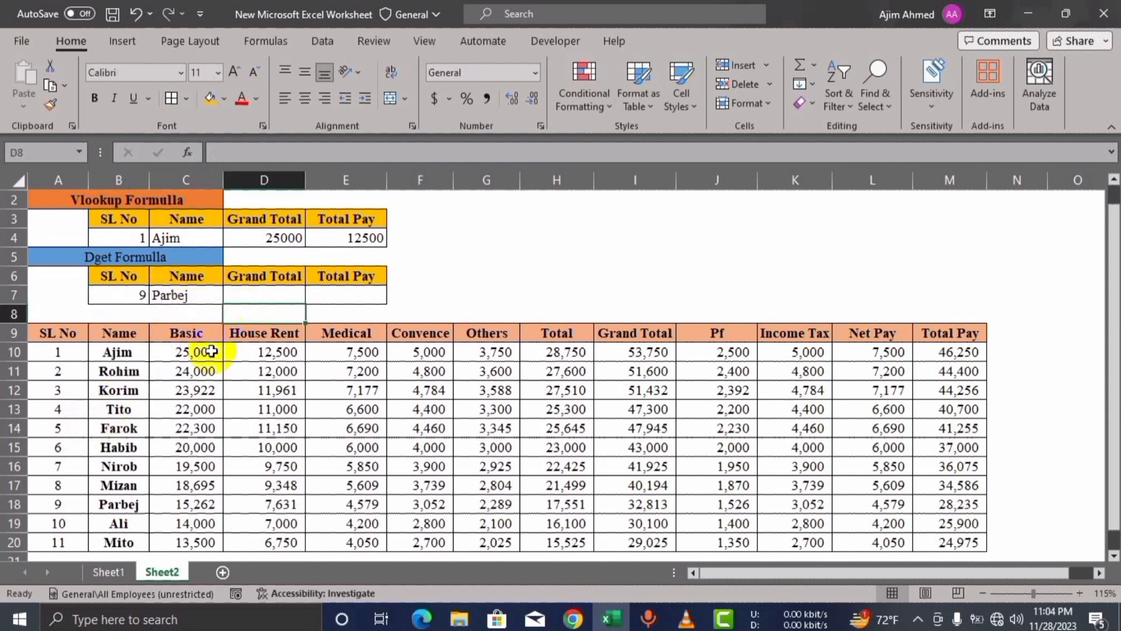
# Step: Fill the DGET formula from C7 across to E7 and format D7:E7 with comma style and no decimals
pyautogui.click(203, 294)
pyautogui.moveTo(222, 304); pyautogui.dragTo(359, 299)
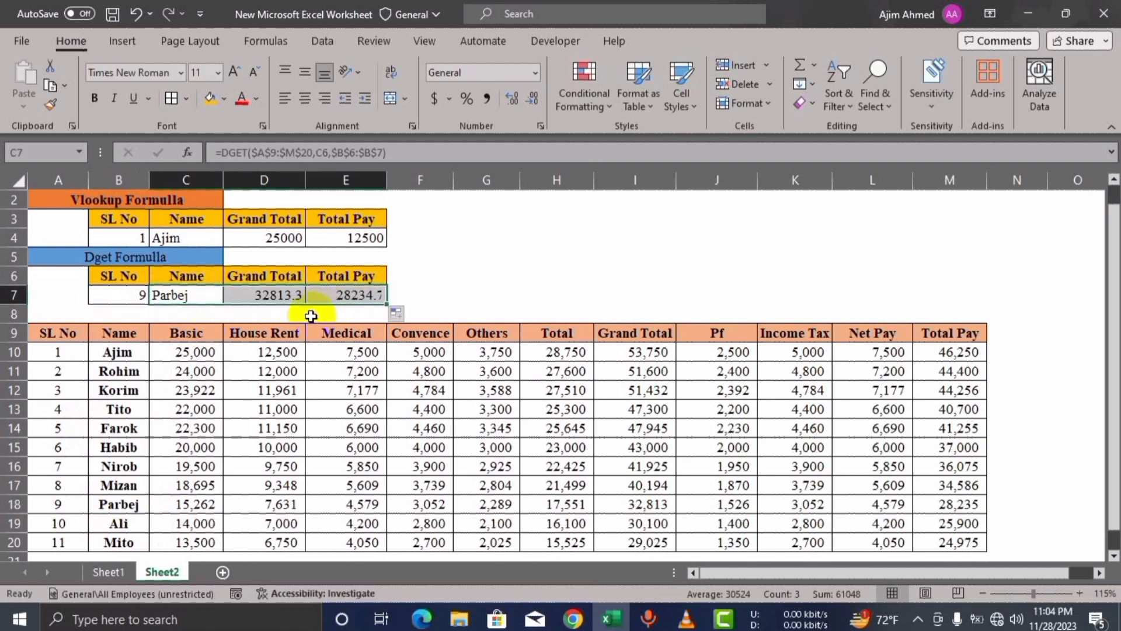
pyautogui.moveTo(274, 297); pyautogui.dragTo(336, 295)
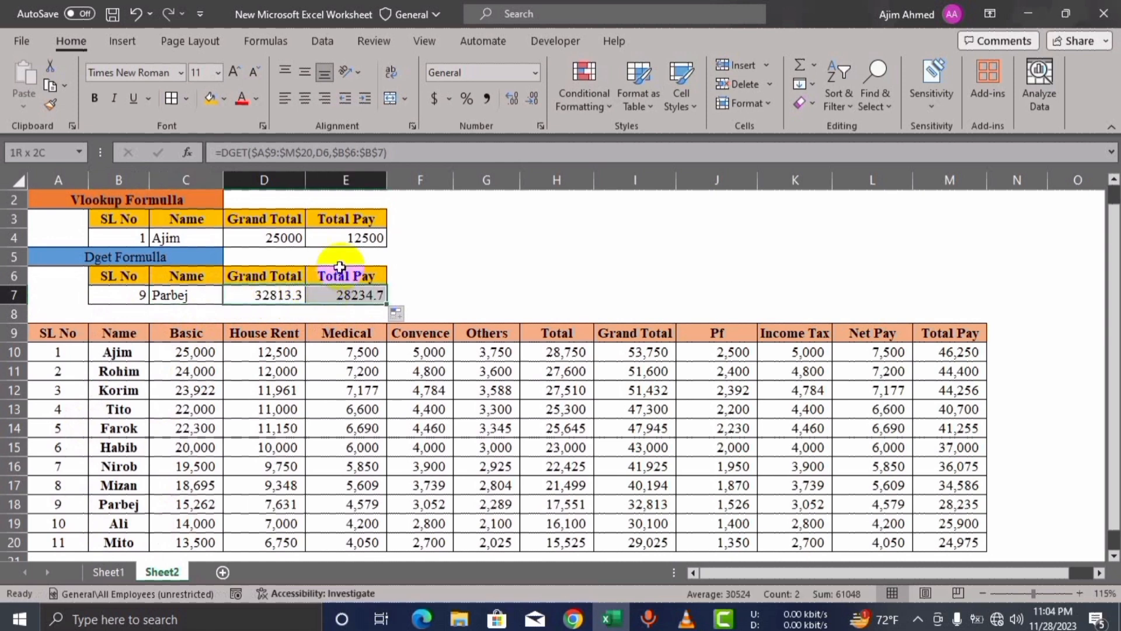
pyautogui.click(485, 101)
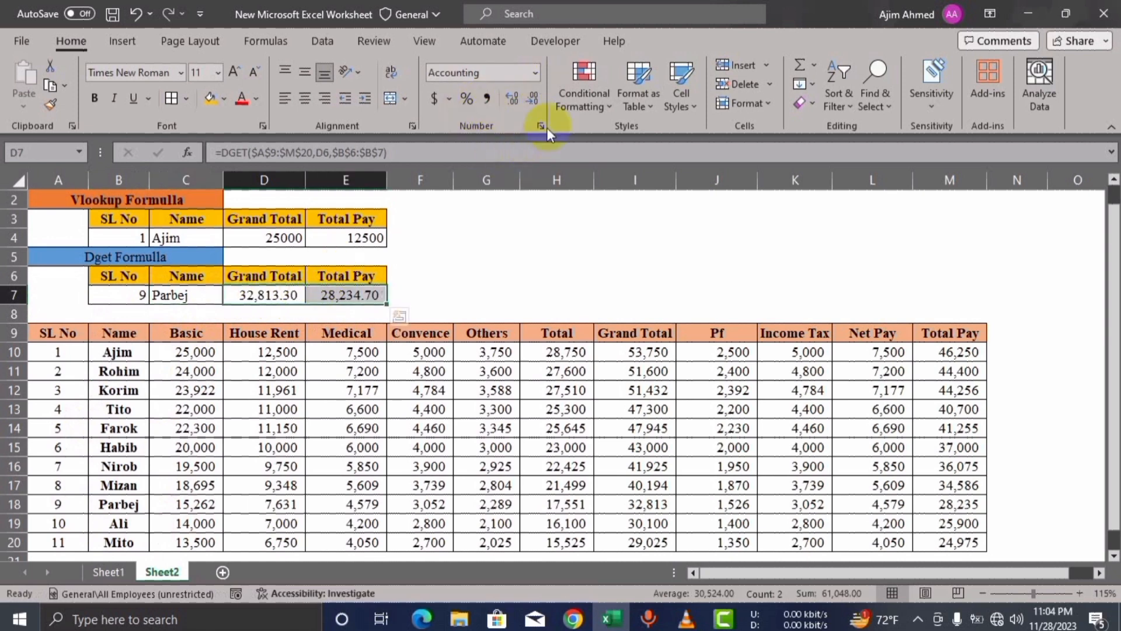
pyautogui.click(533, 99)
pyautogui.click(533, 104)
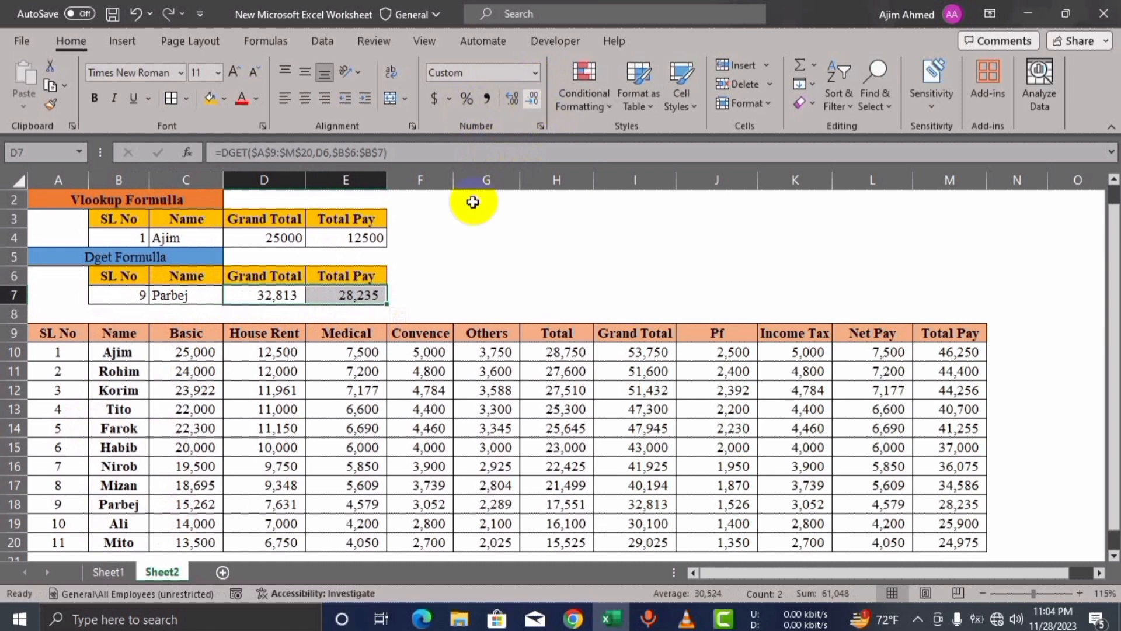
# Step: Check the DGET Grand Total and Total Pay against I18 and M18 in the salary table row for SL No 9
pyautogui.click(467, 252)
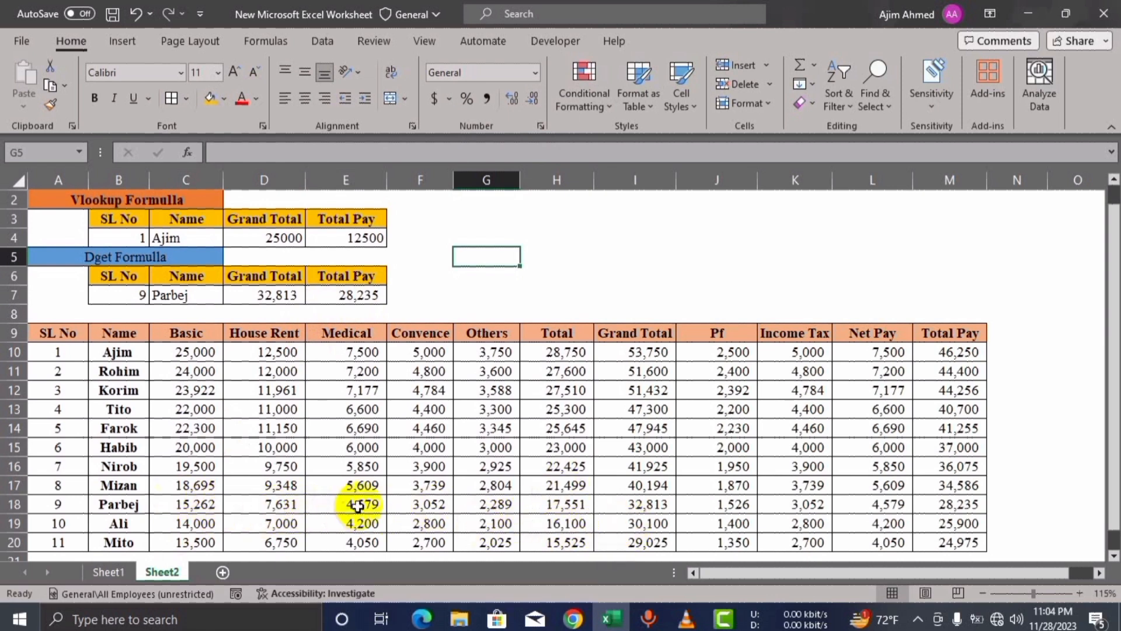
pyautogui.click(657, 509)
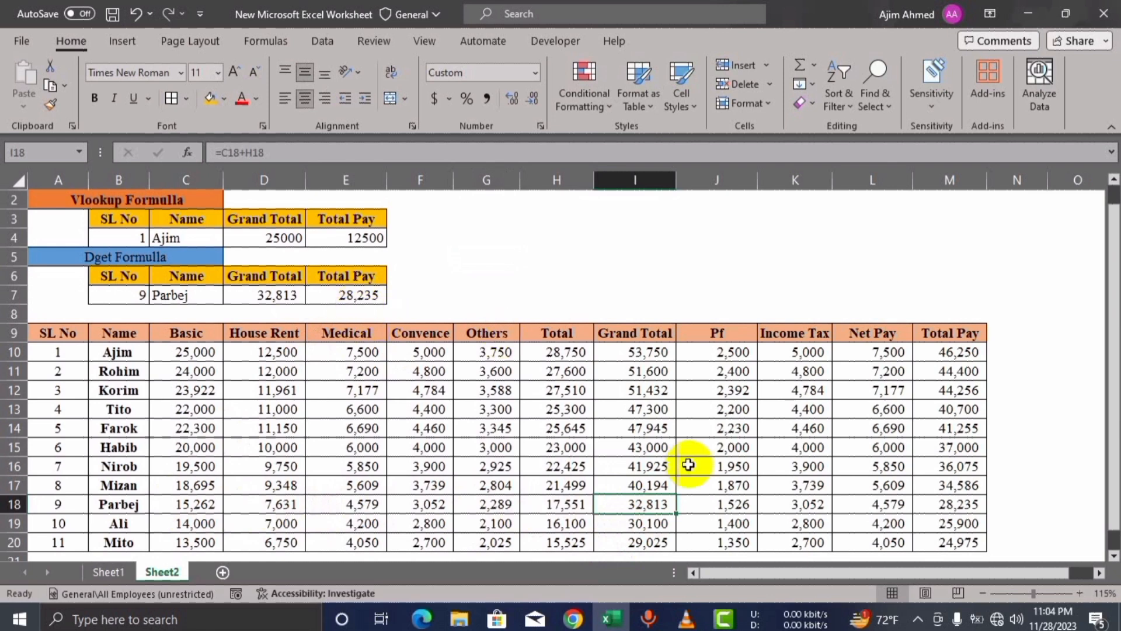
pyautogui.click(940, 505)
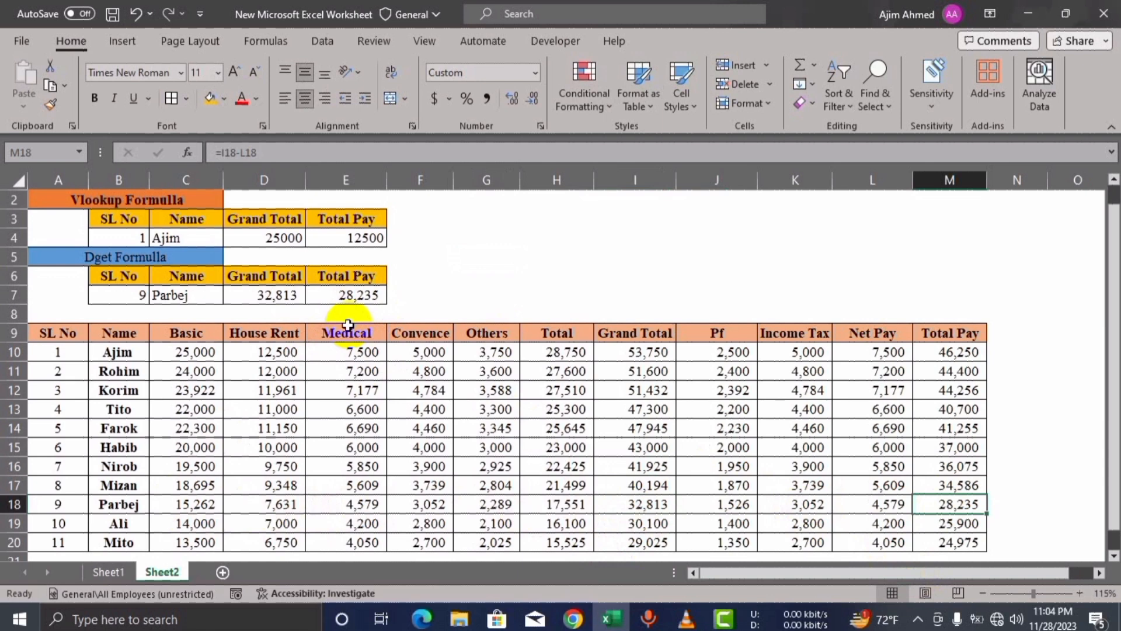